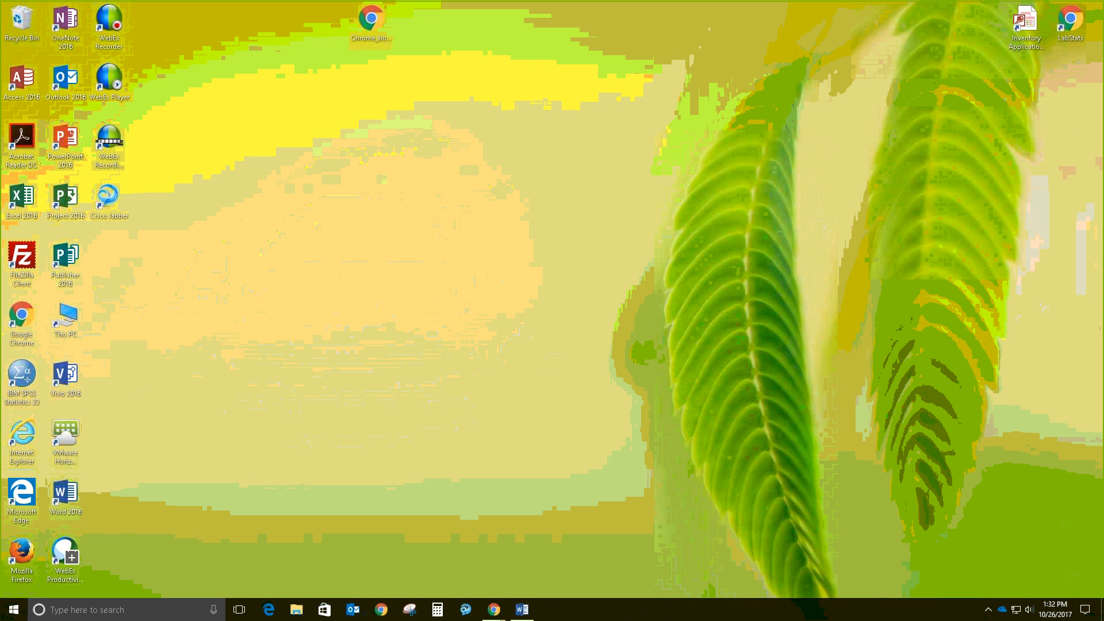
# Step: Launch Access 2016 and start browsing for an existing database file
pyautogui.click(14, 610)
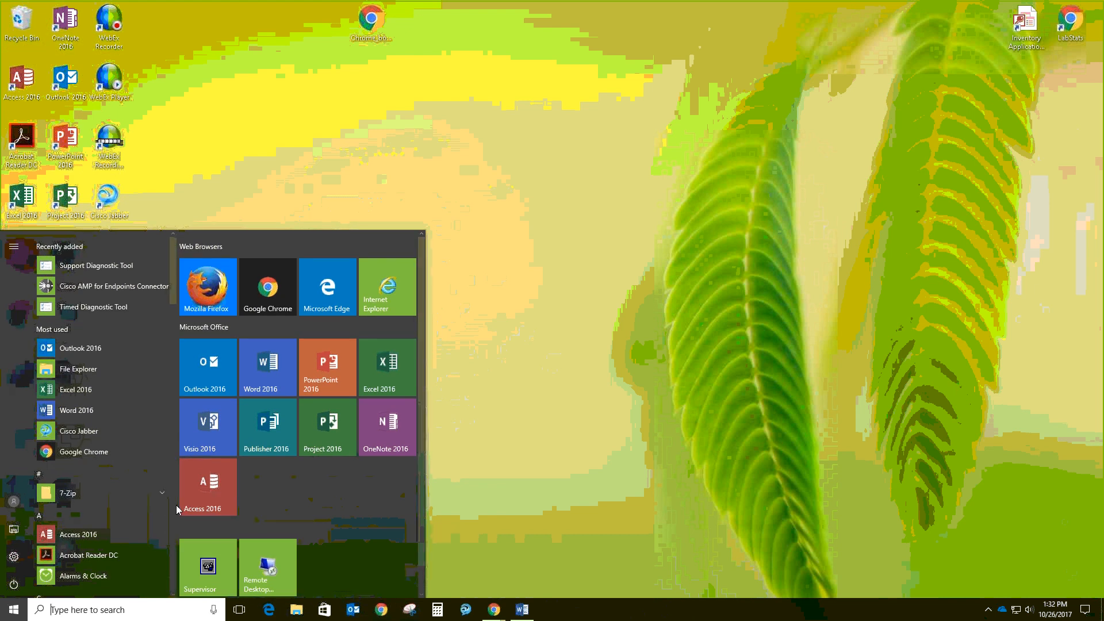
pyautogui.click(222, 503)
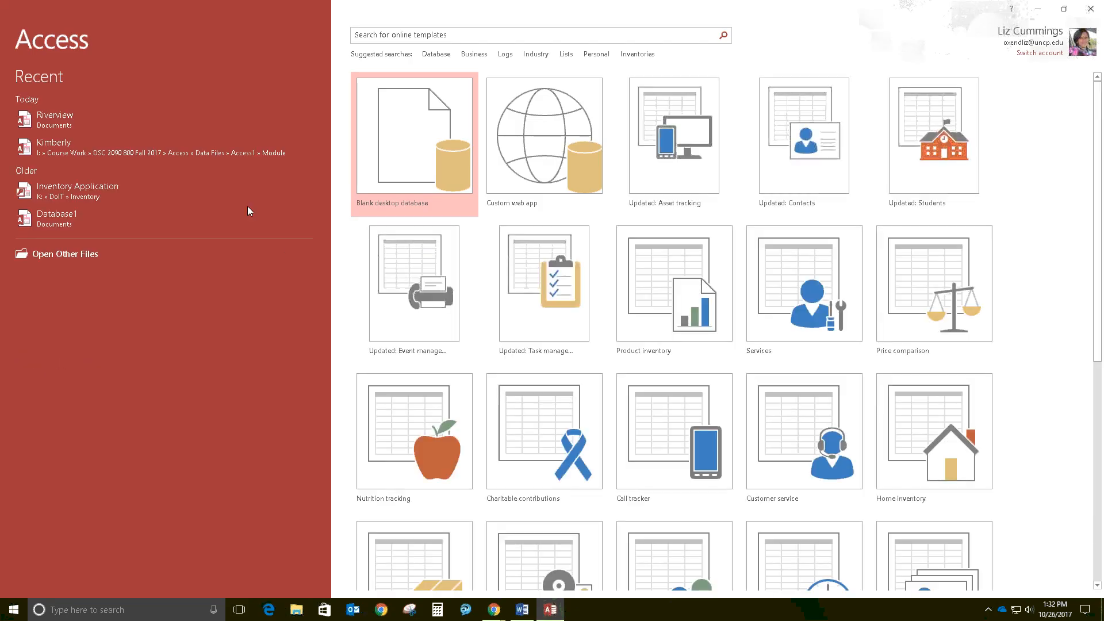
pyautogui.click(70, 257)
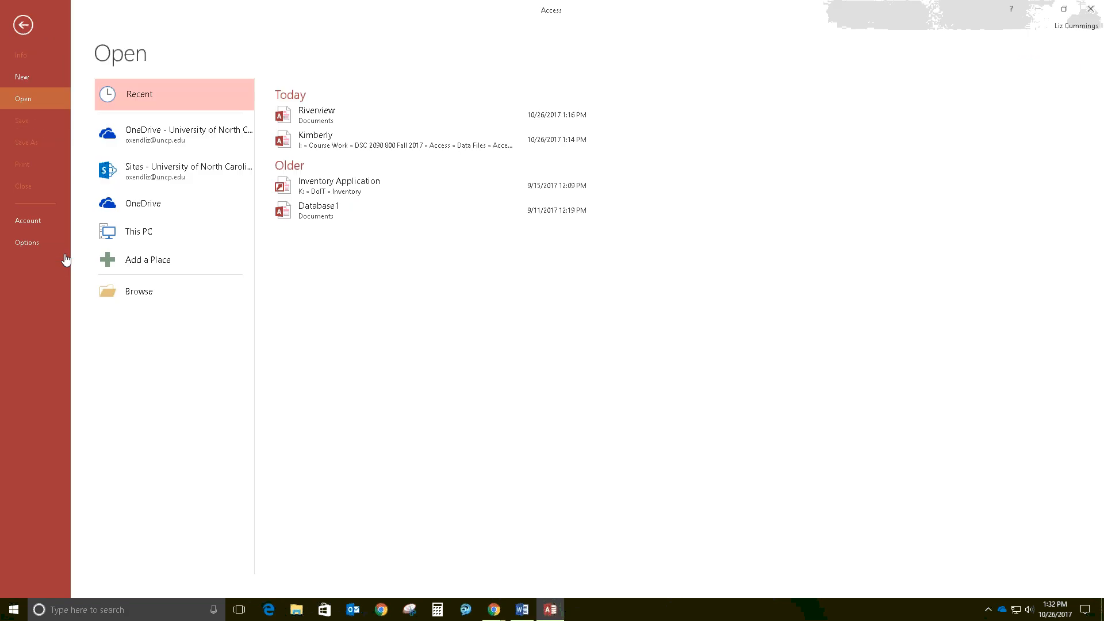
pyautogui.click(135, 292)
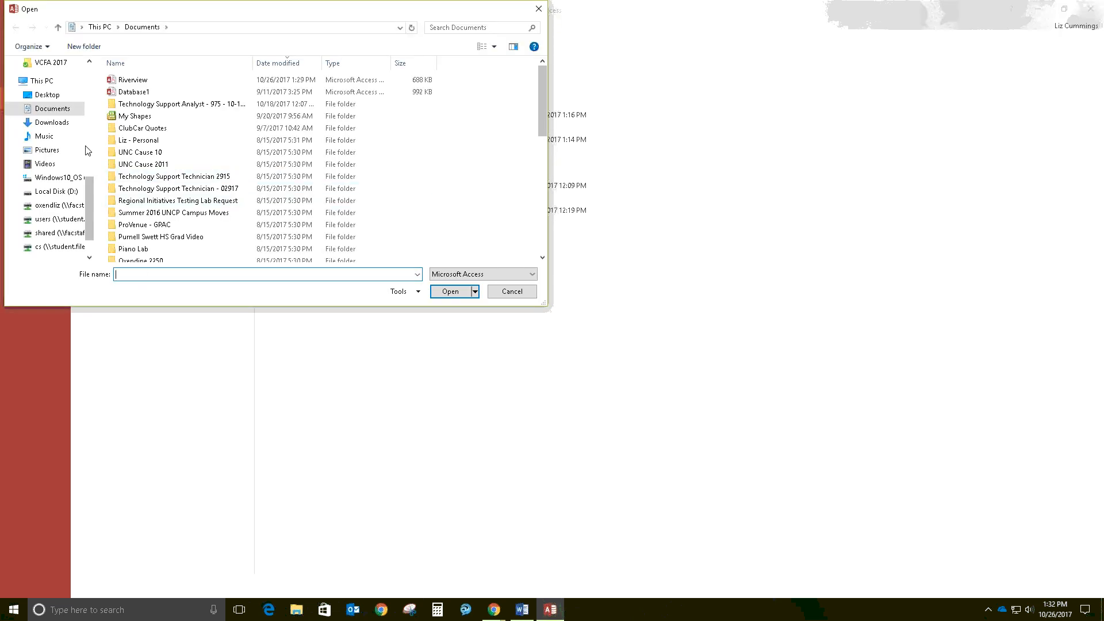
# Step: Open the Kimberly database from Course Work > DSC 2090 800 Fall 2017 > Access > Data Files > Access1 > Module on the I: drive
pyautogui.click(75, 206)
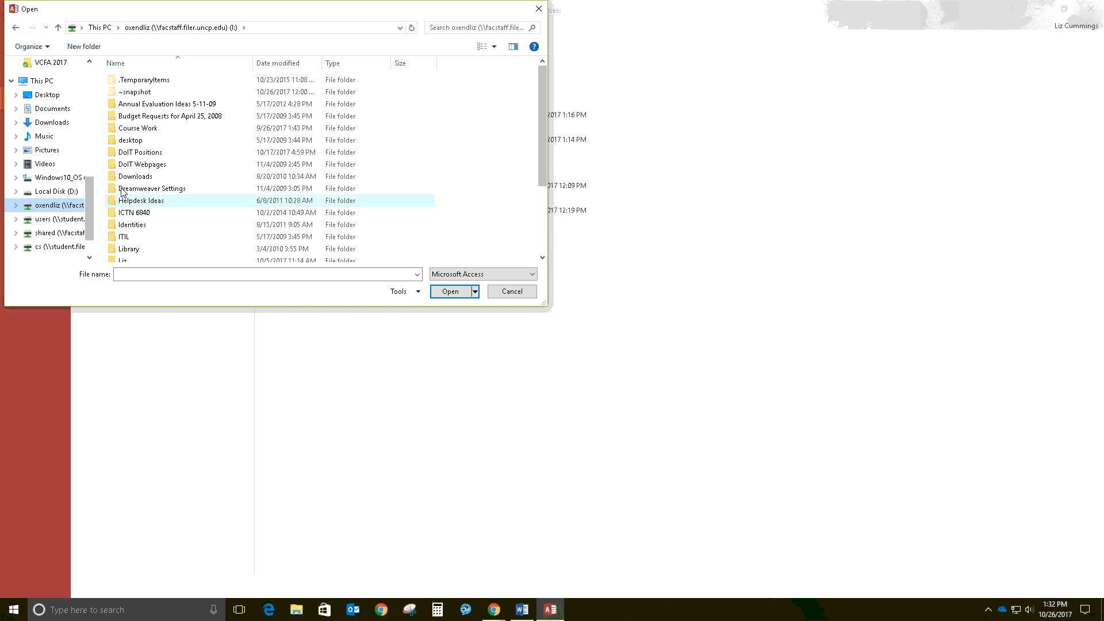
pyautogui.doubleClick(152, 127)
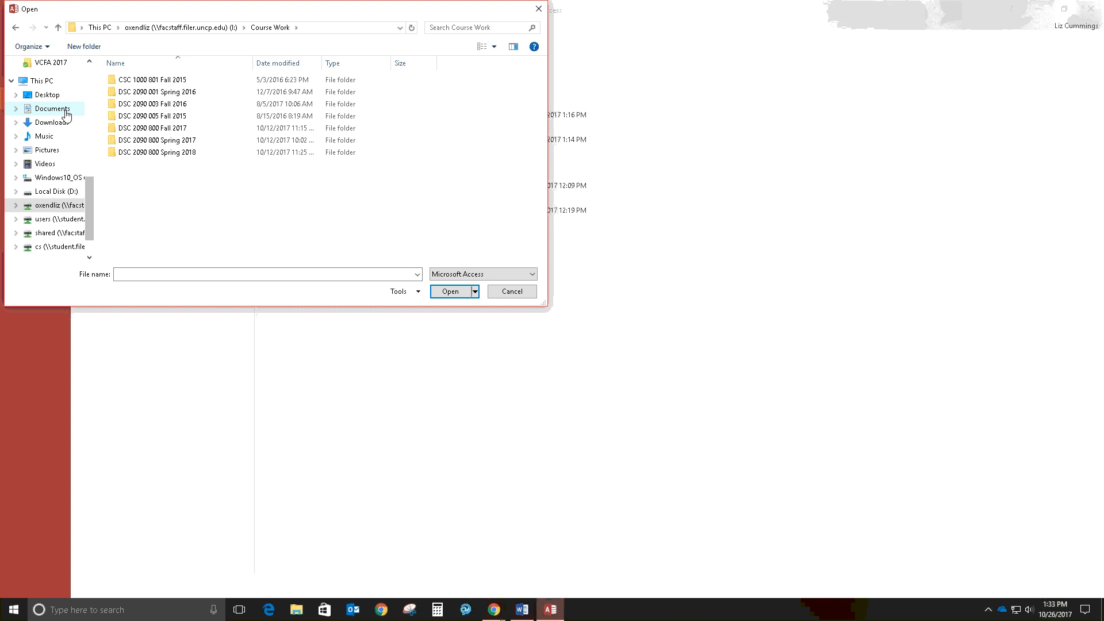
pyautogui.doubleClick(171, 128)
pyautogui.doubleClick(147, 84)
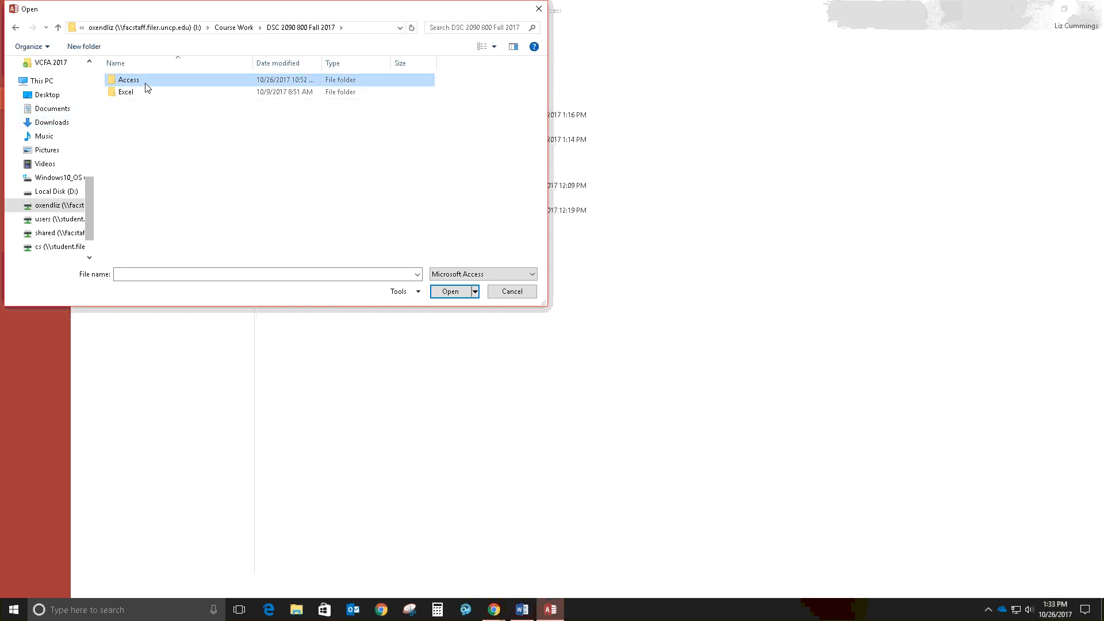
pyautogui.doubleClick(147, 92)
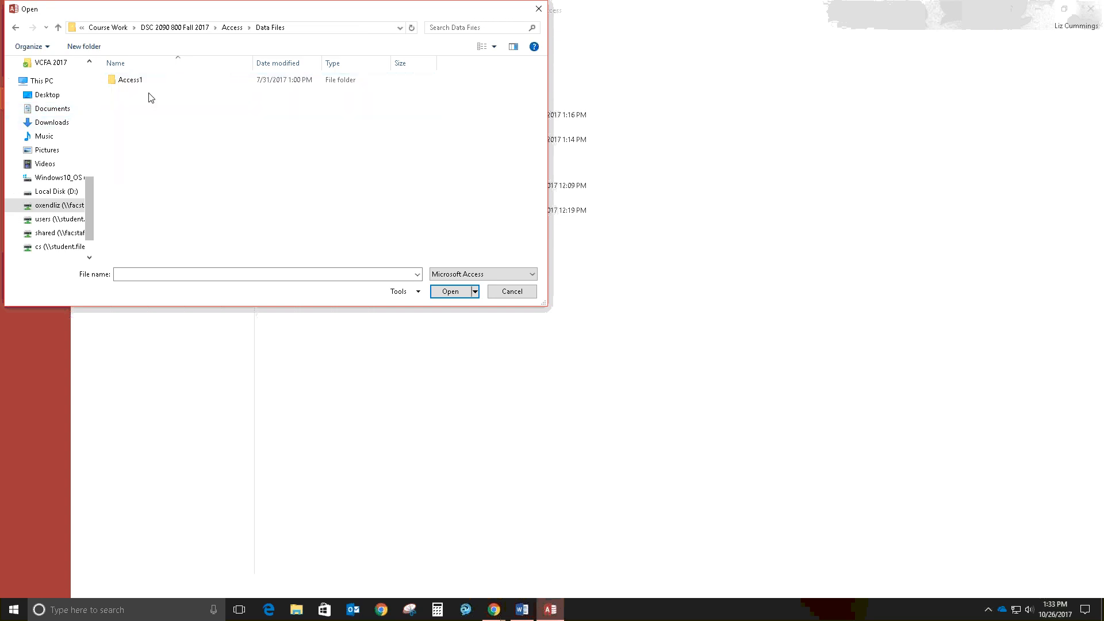
pyautogui.doubleClick(131, 128)
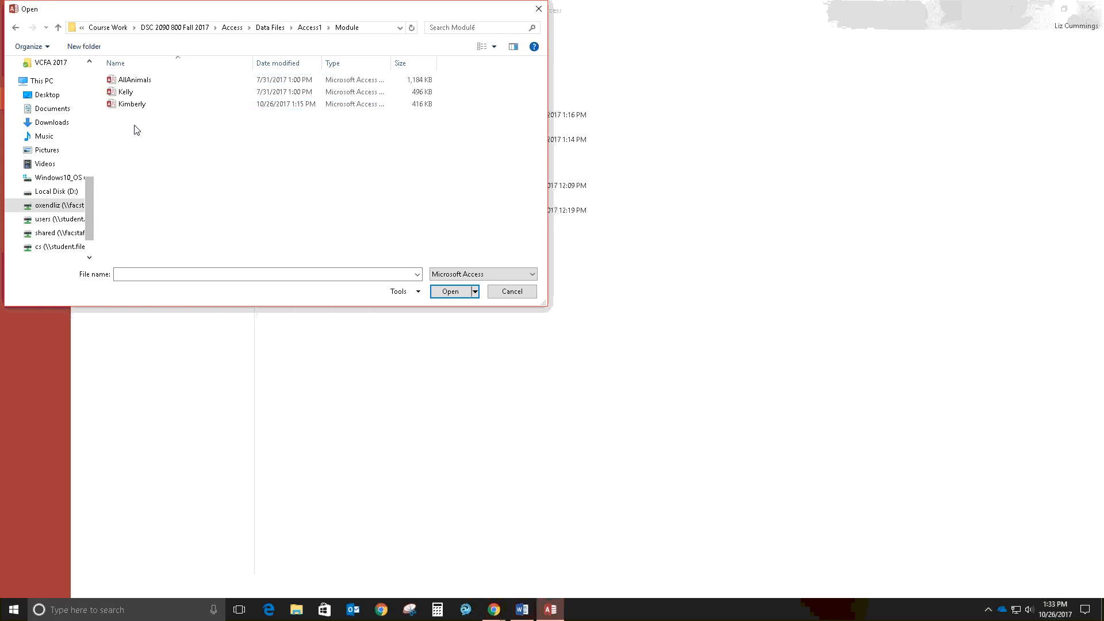
pyautogui.click(132, 105)
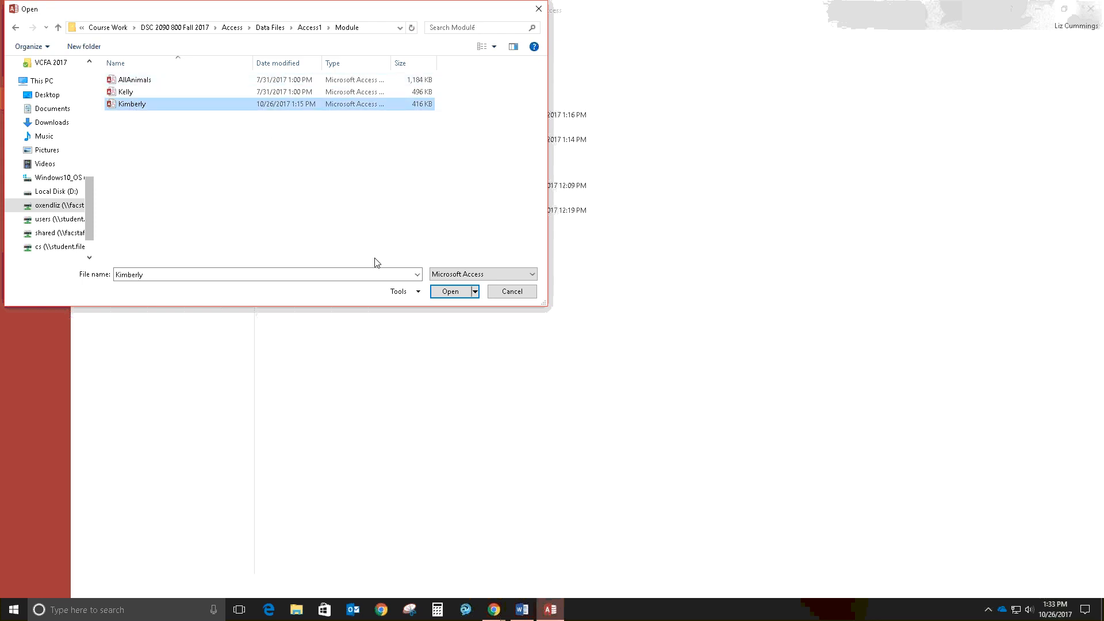
pyautogui.click(457, 292)
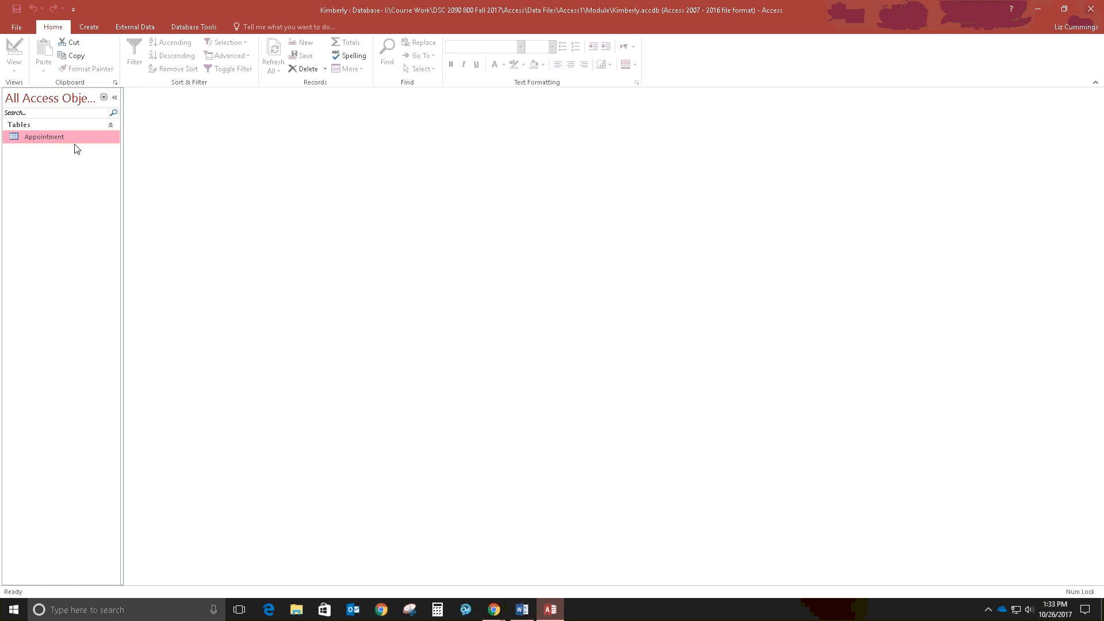
# Step: Open the Appointment table and copy all of its records
pyautogui.doubleClick(56, 139)
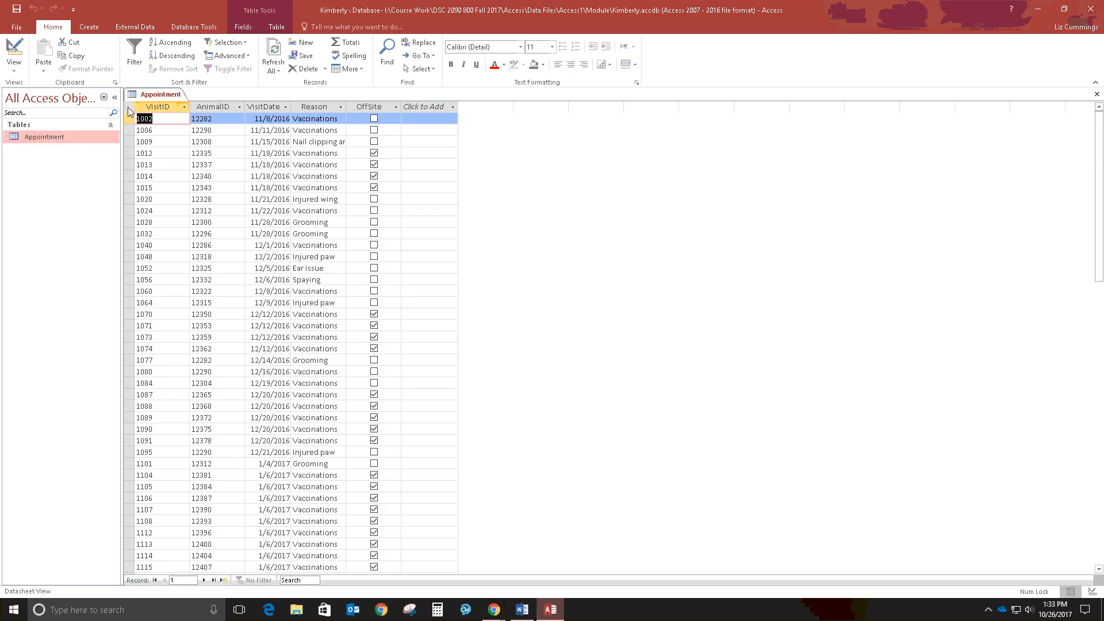
pyautogui.click(128, 107)
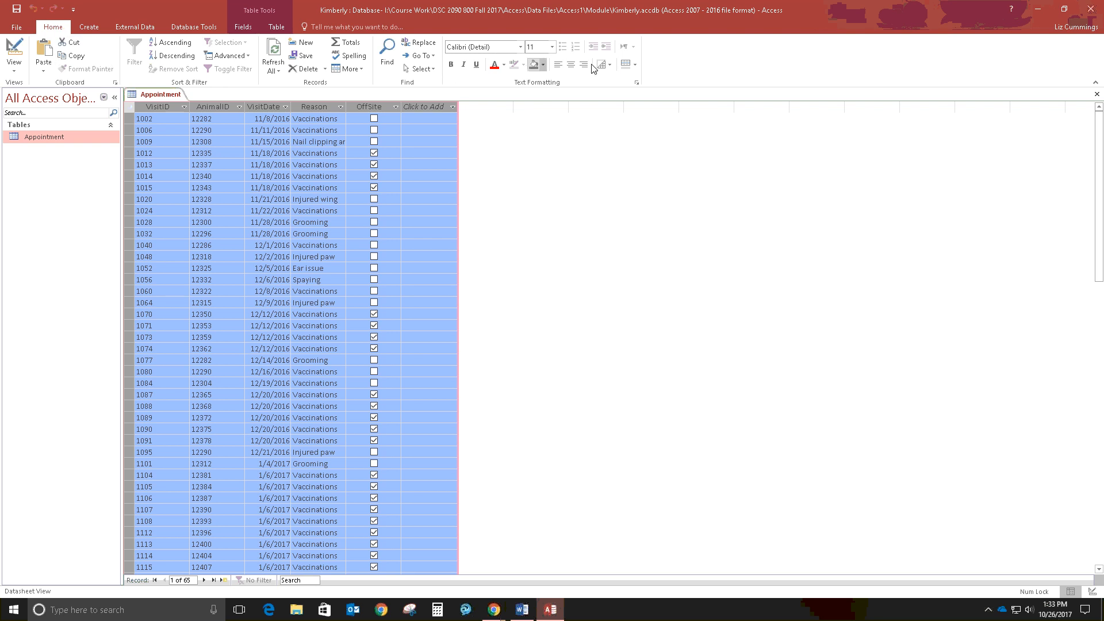
pyautogui.click(73, 57)
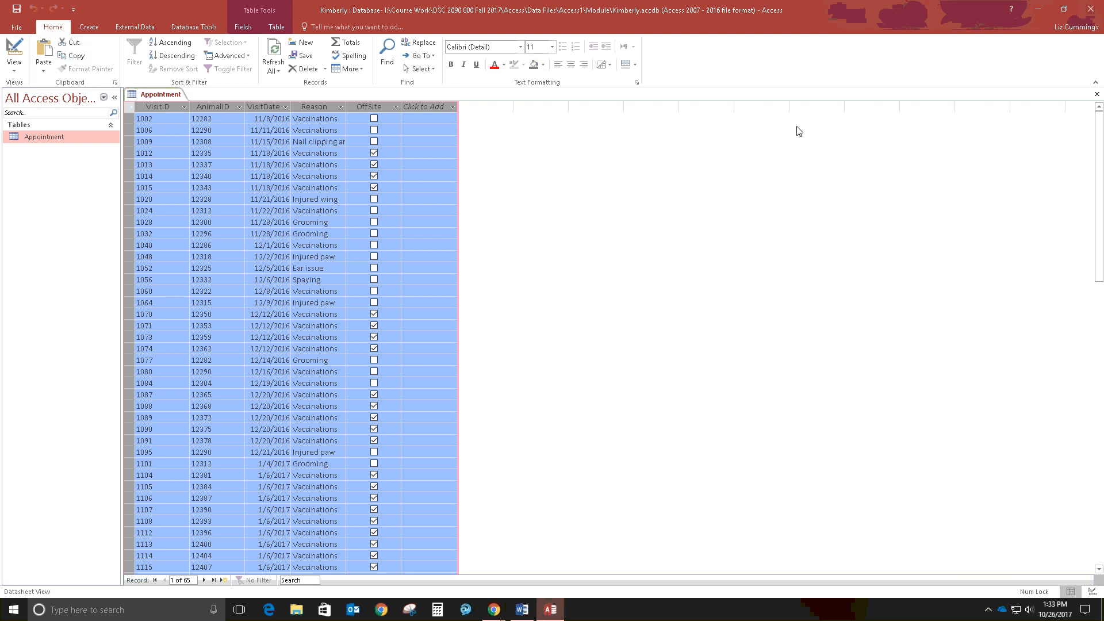
# Step: Close the Appointment table and the Kimberly database, leaving Access running
pyautogui.click(1096, 95)
pyautogui.click(1097, 94)
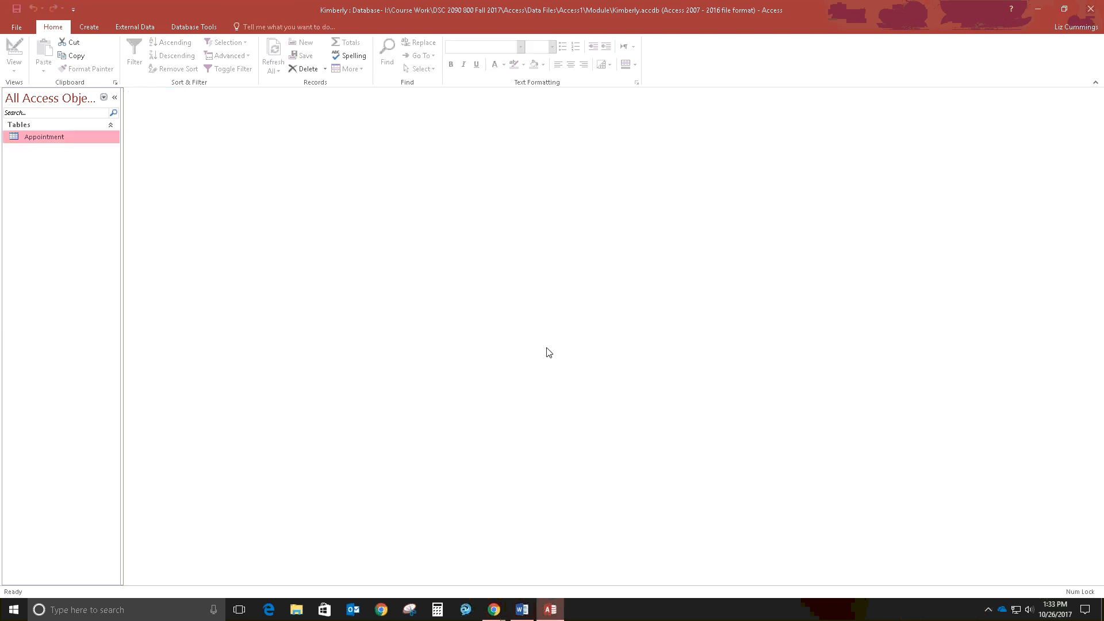
pyautogui.click(16, 28)
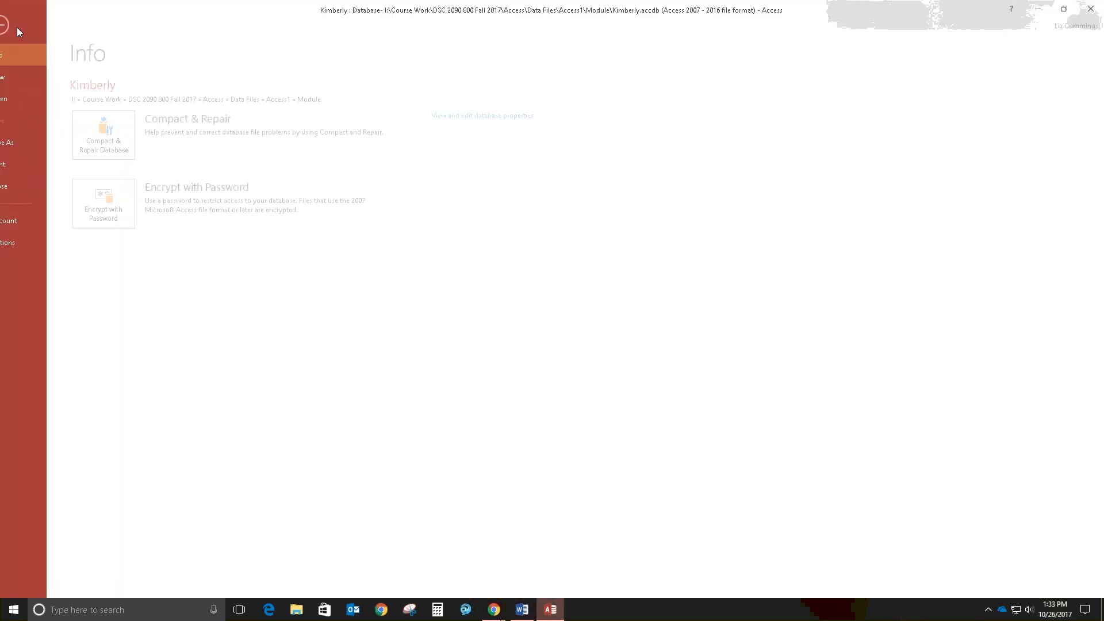
pyautogui.click(33, 189)
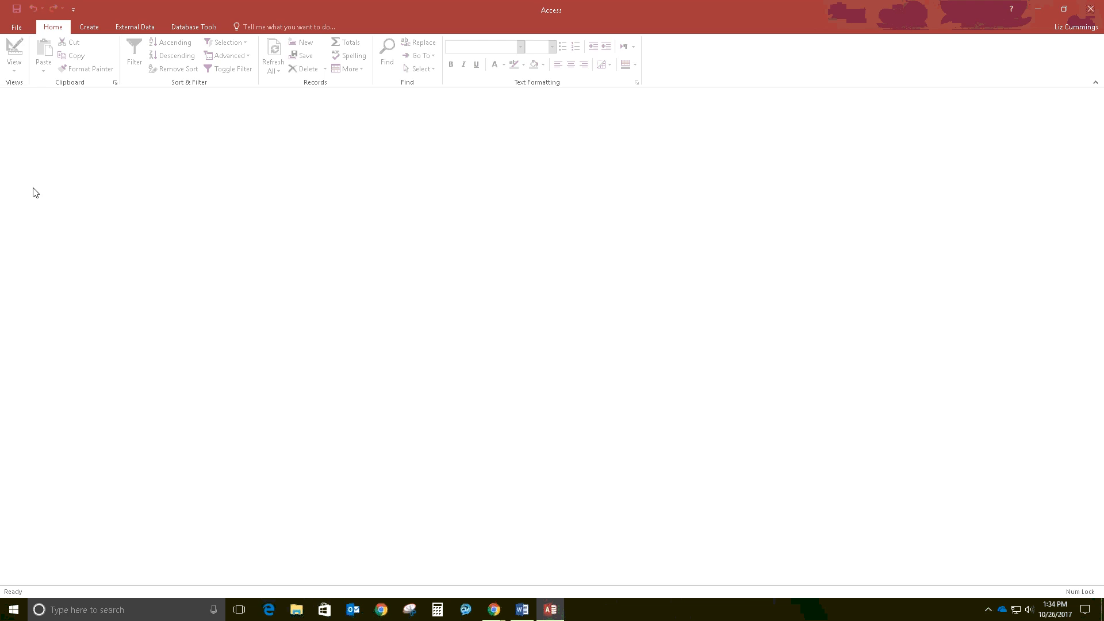
# Step: Open the Riverview database from the recently used files
pyautogui.click(16, 27)
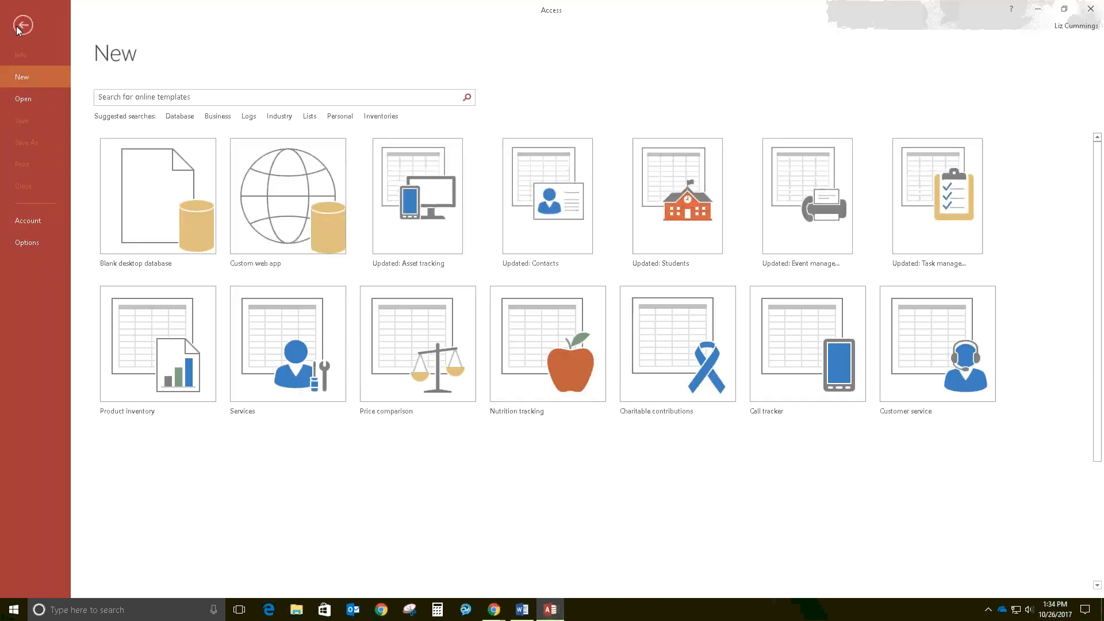
pyautogui.click(27, 99)
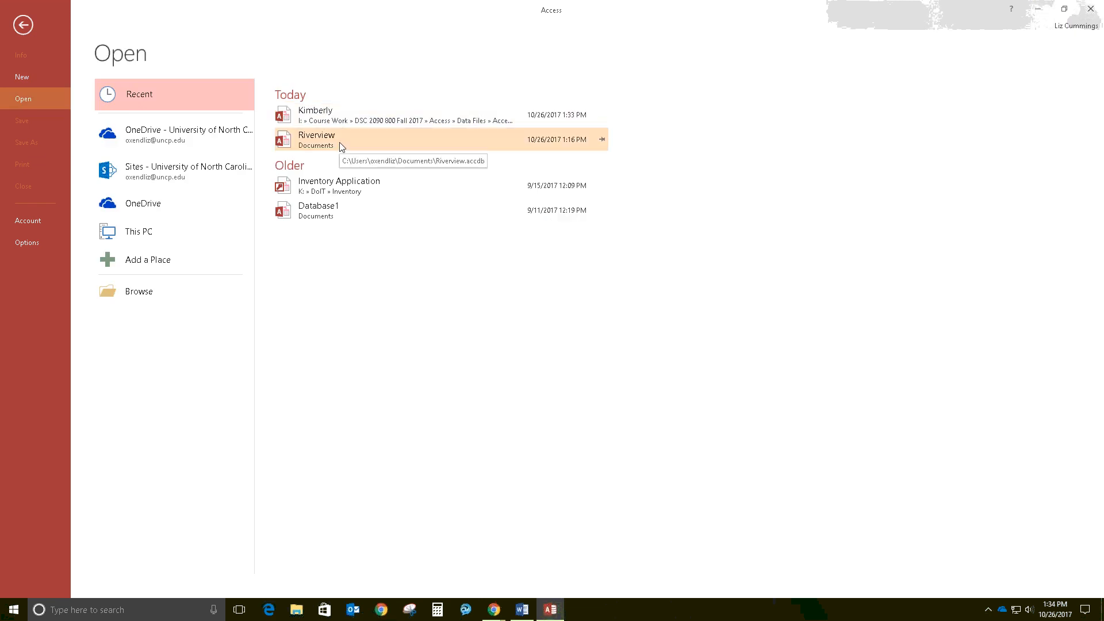
pyautogui.click(341, 146)
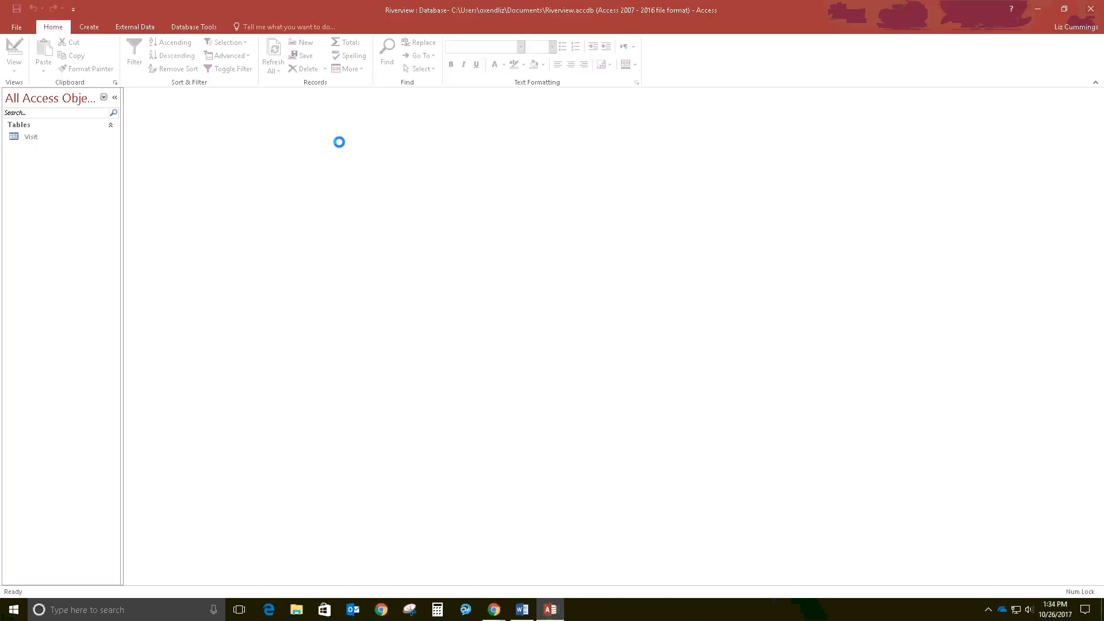
# Step: Open the Visit table and paste the copied appointment records starting at its blank new-record row
pyautogui.doubleClick(45, 140)
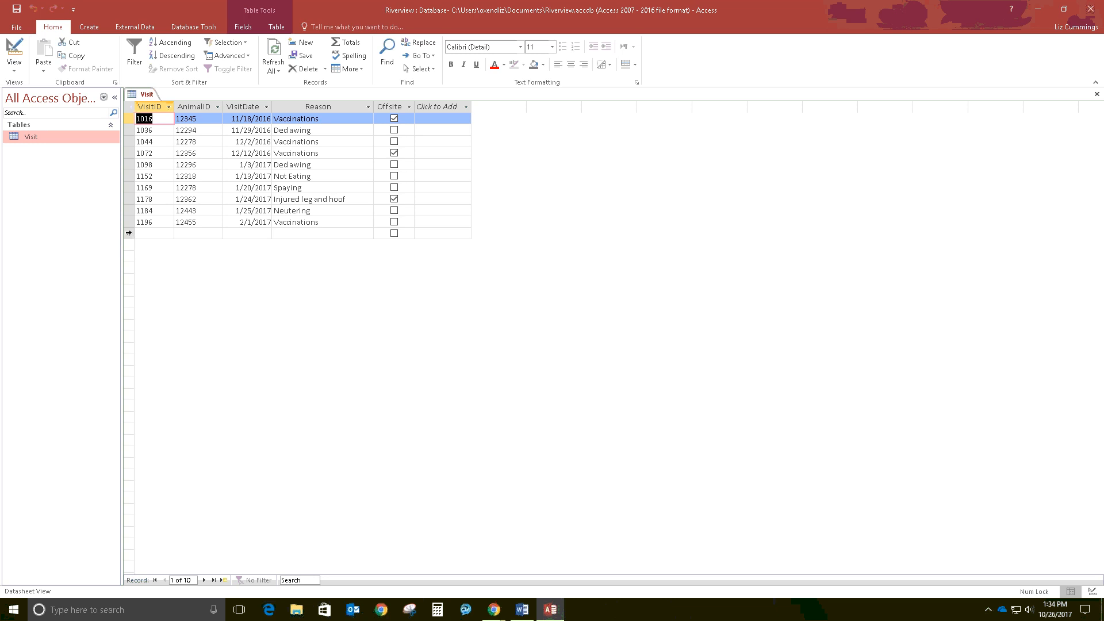
pyautogui.click(129, 233)
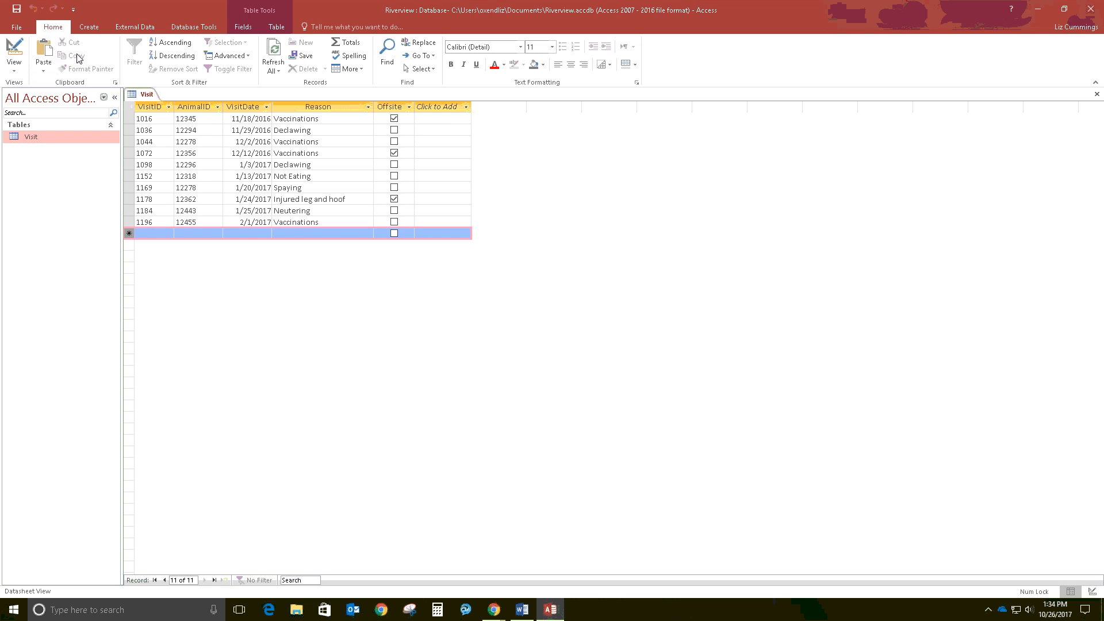
pyautogui.click(46, 55)
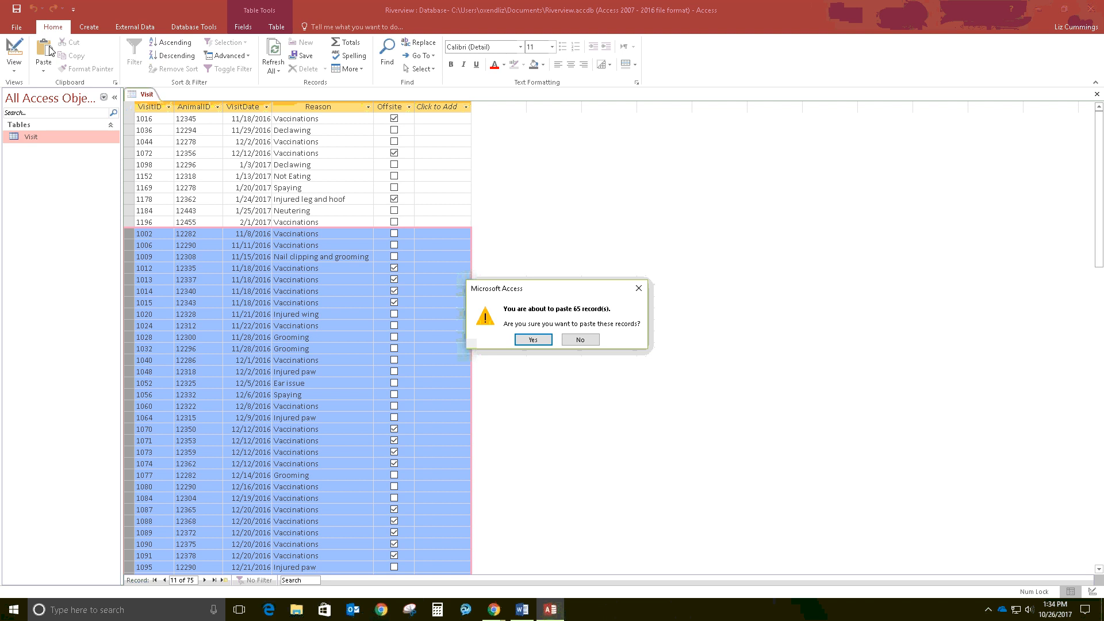
pyautogui.click(533, 340)
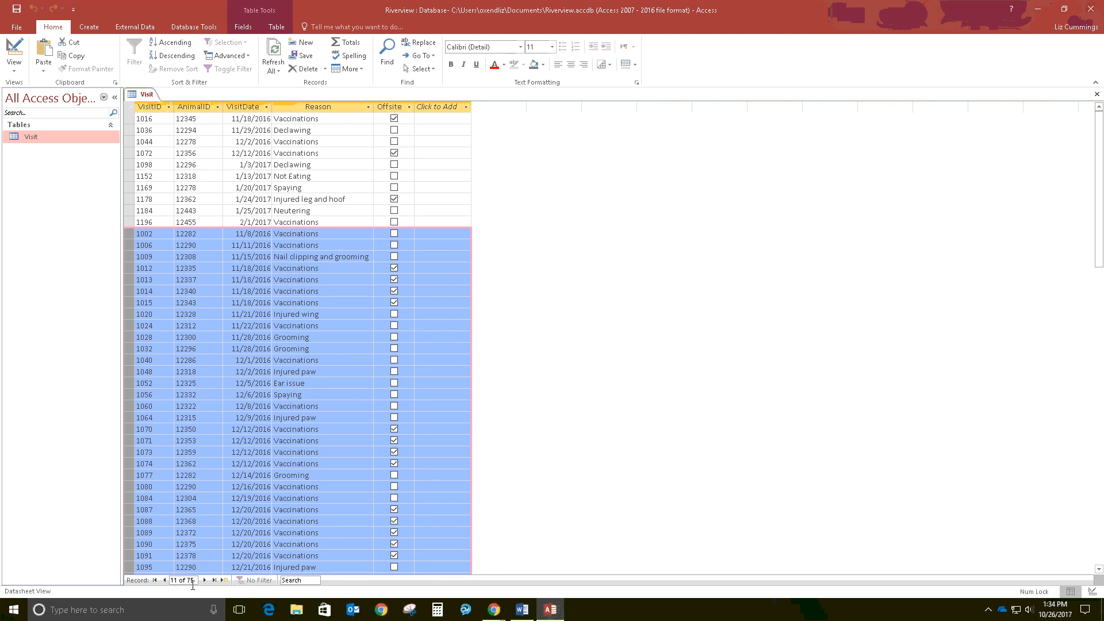
# Step: Go to record 24 in the Visit table by its record number
pyautogui.press('Delete')
pyautogui.hotkey('ctrl', 'v')
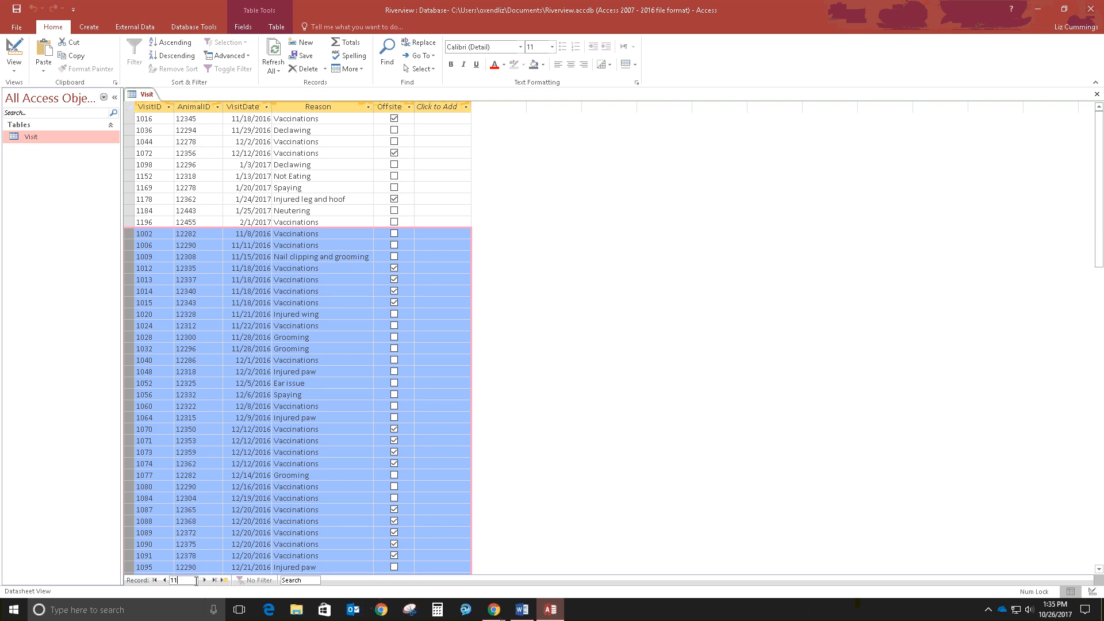
pyautogui.click(178, 581)
pyautogui.write('24')
pyautogui.press('Return')
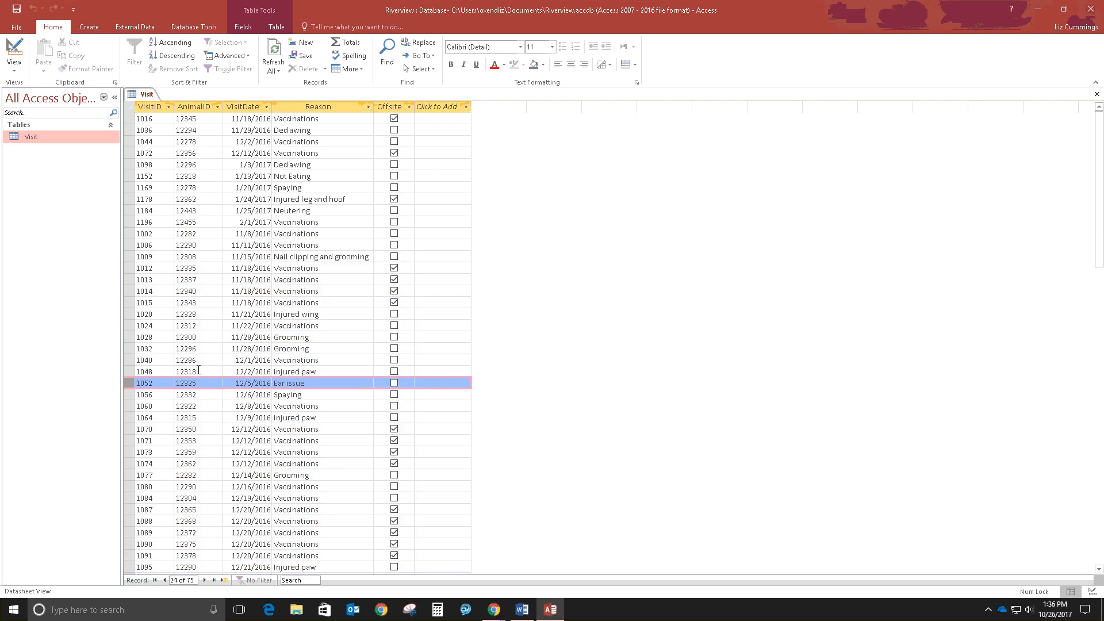
# Step: Search the Visit table's records for "paw", and close the table
pyautogui.click(301, 580)
pyautogui.write('p')
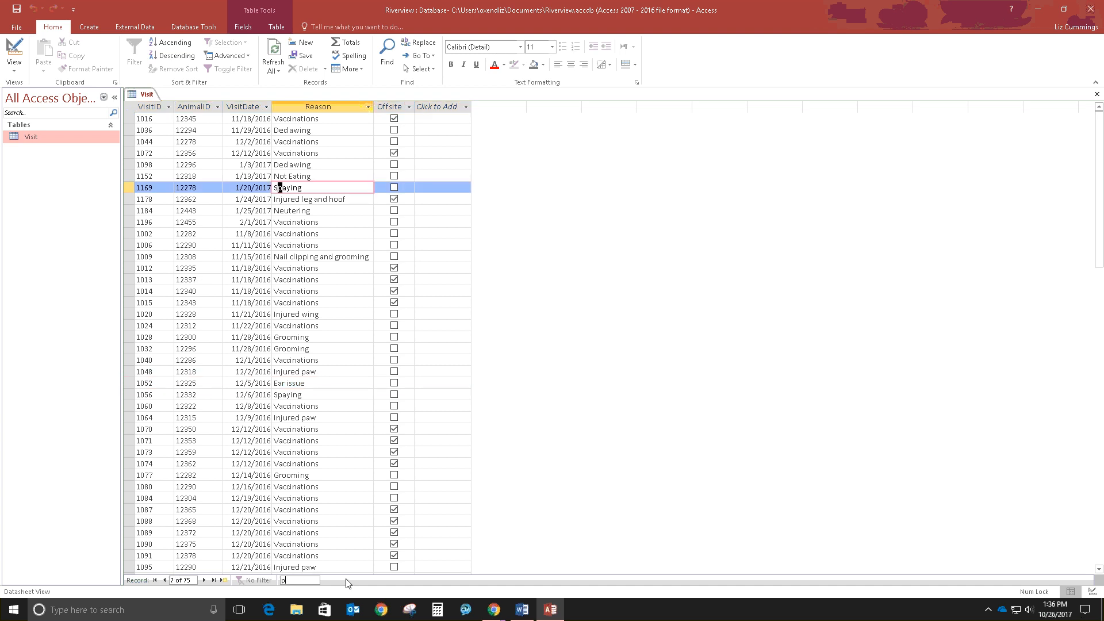
pyautogui.write('aw')
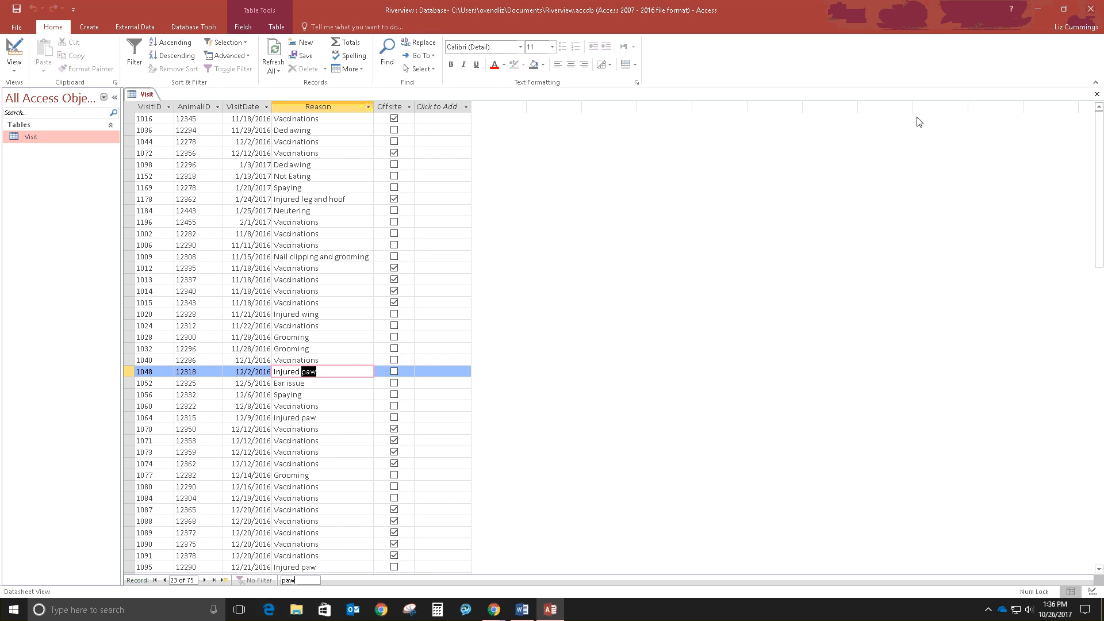
pyautogui.click(1096, 97)
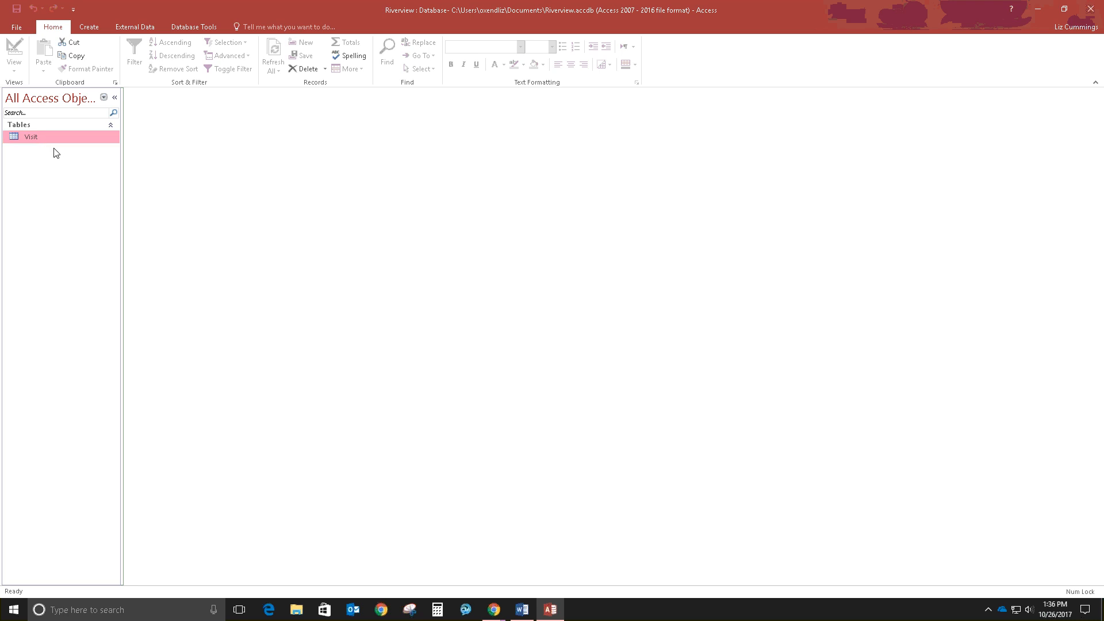
# Step: Start a new query with the Simple Query Wizard
pyautogui.click(90, 31)
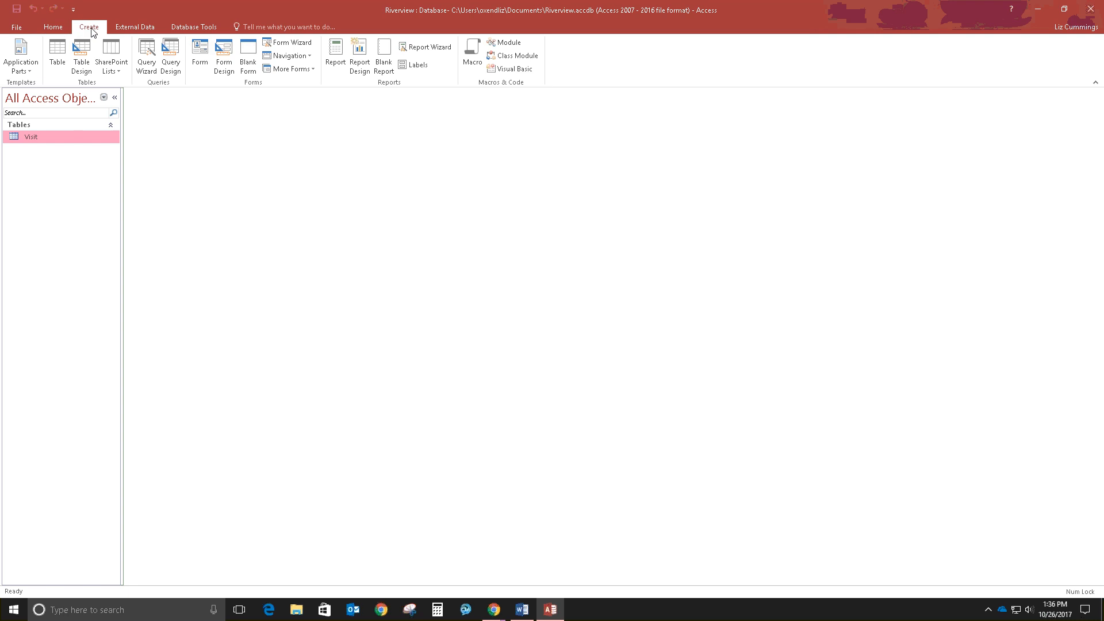
pyautogui.click(147, 69)
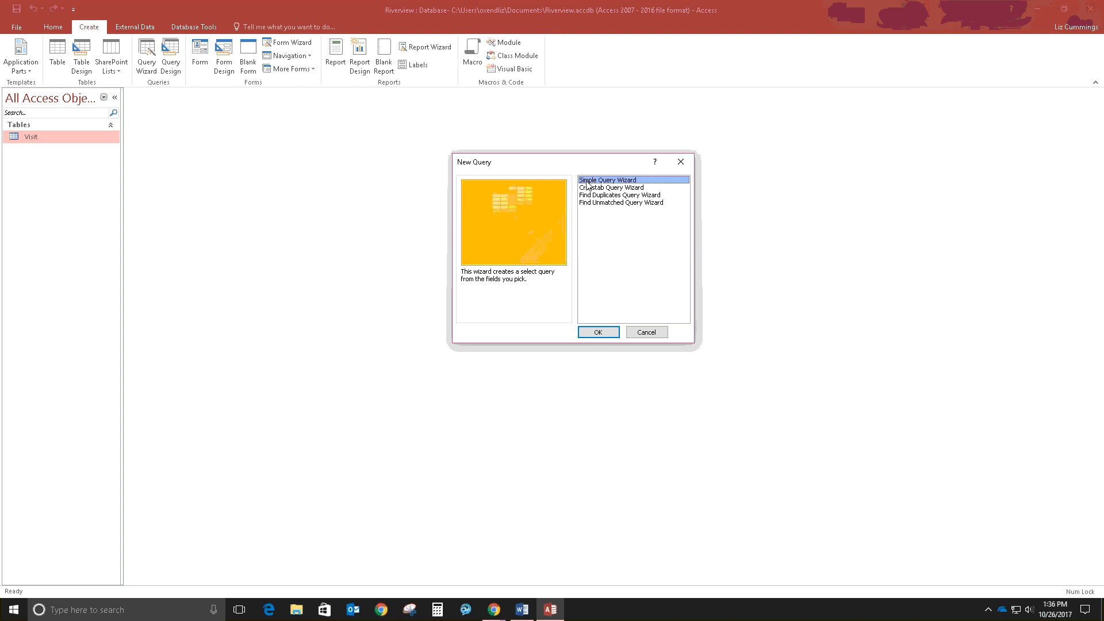
pyautogui.click(607, 334)
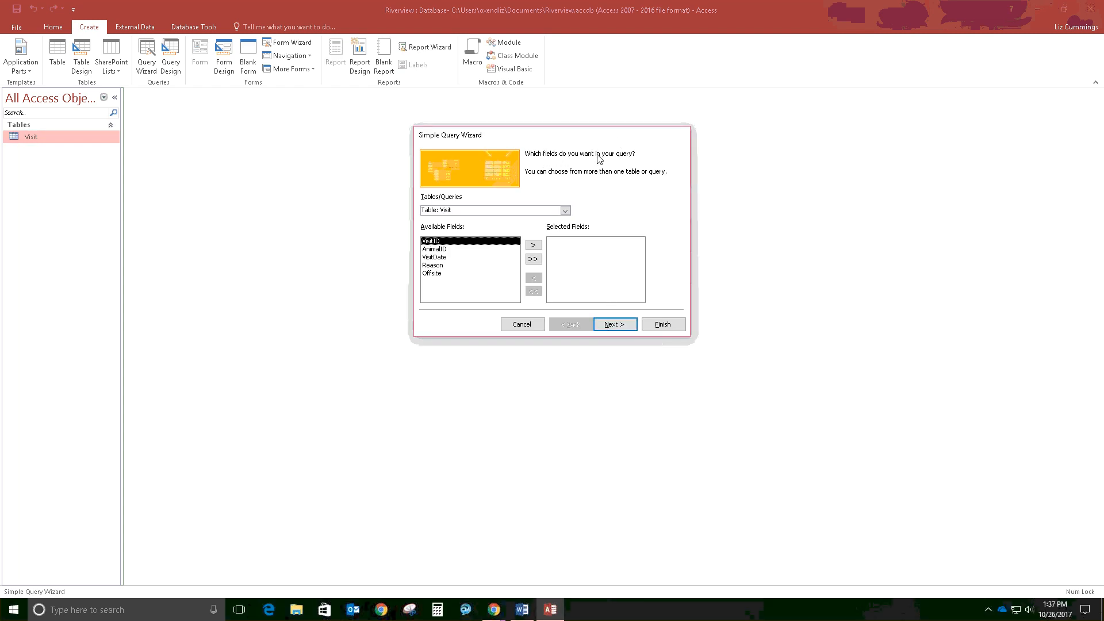
# Step: Keep the Visit table as the query's source and add all of its fields to the selected fields
pyautogui.click(565, 211)
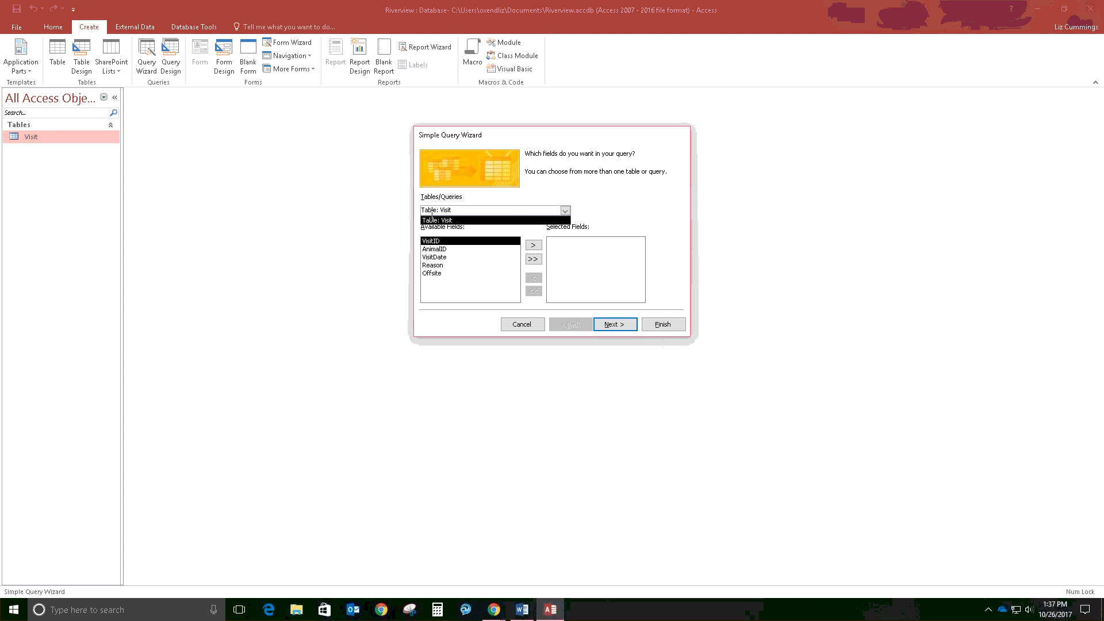
pyautogui.moveTo(440, 209); pyautogui.dragTo(457, 209)
pyautogui.click(481, 197)
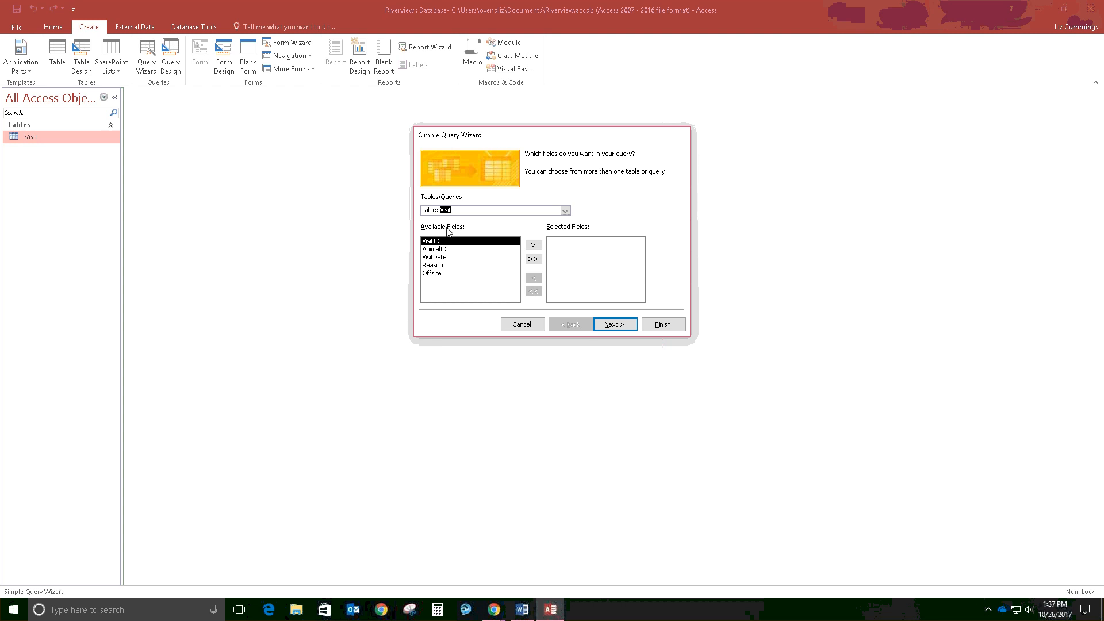
pyautogui.click(533, 259)
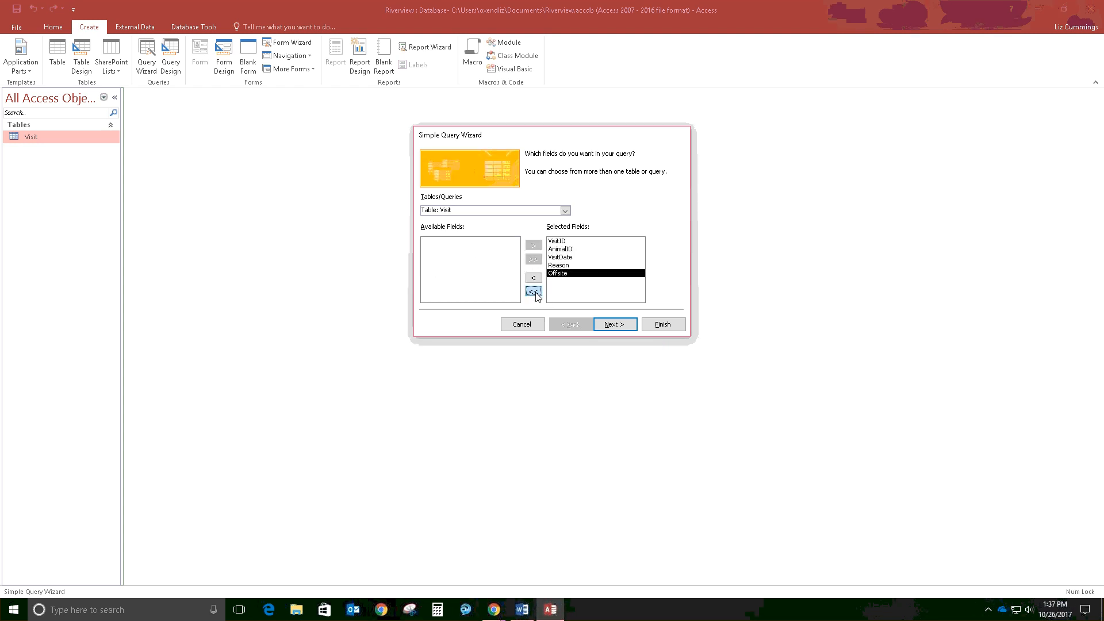
# Step: Replace the query's selected fields with only VisitID, VisitDate and Reason
pyautogui.click(534, 291)
pyautogui.click(533, 245)
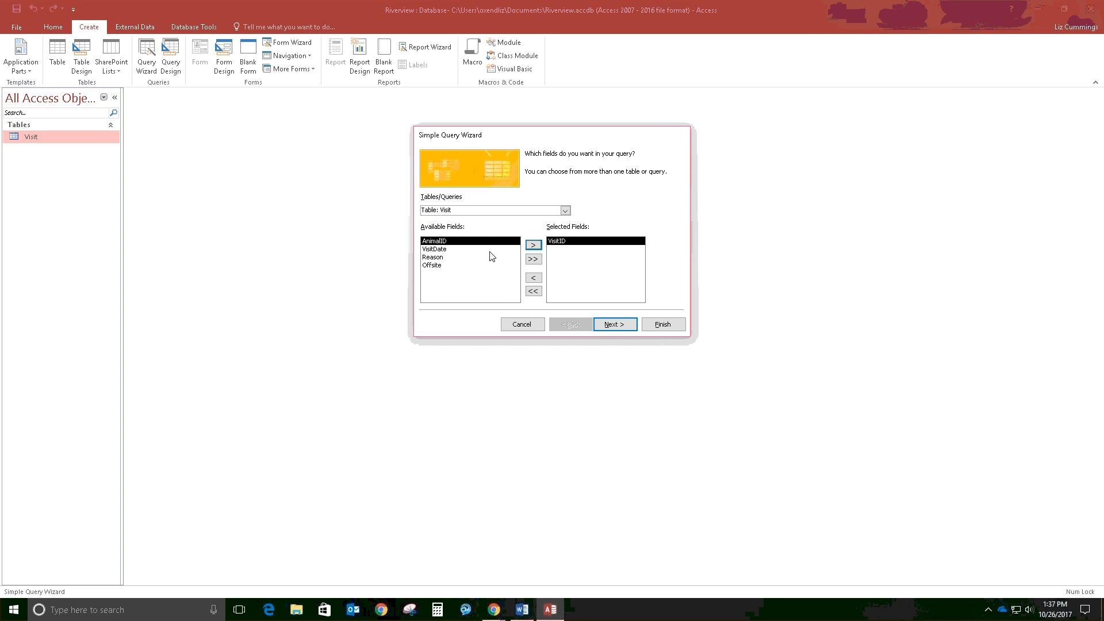
pyautogui.click(448, 249)
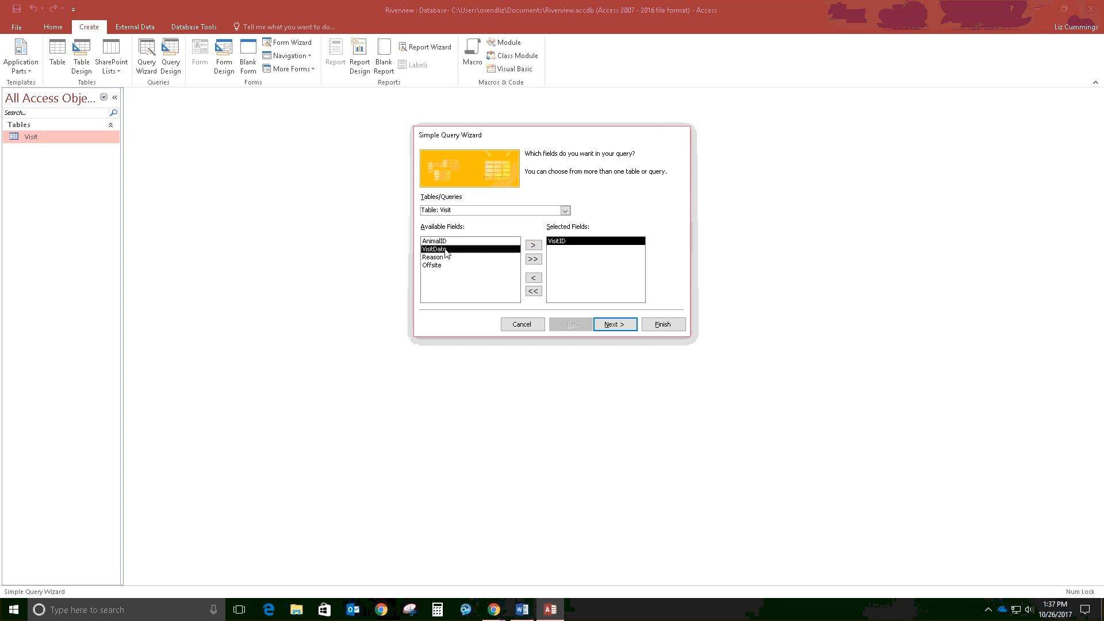
pyautogui.click(529, 246)
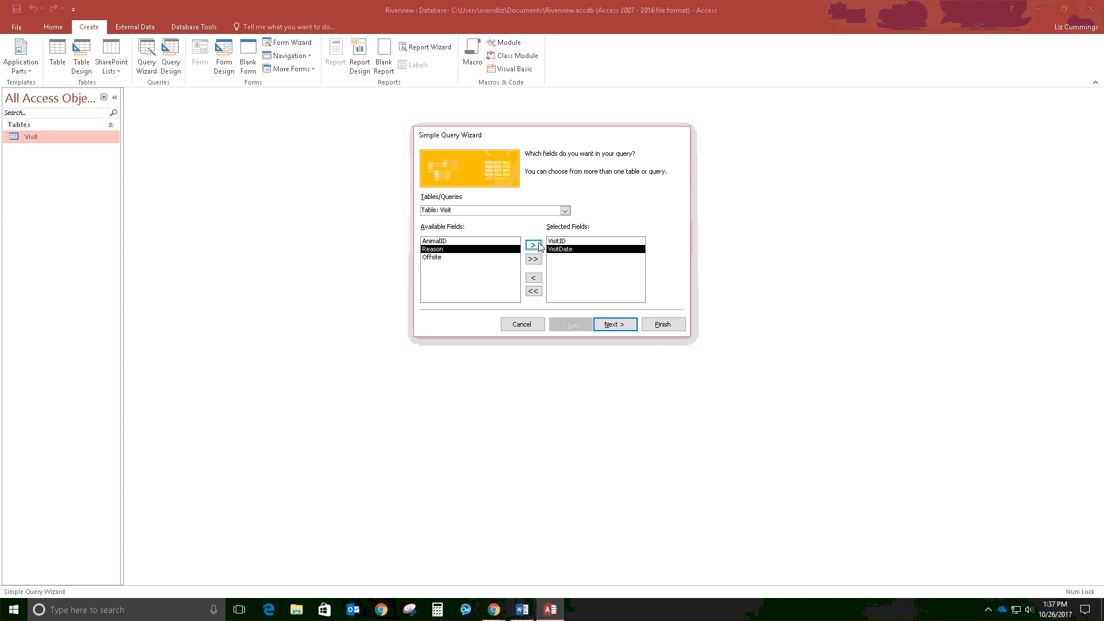
pyautogui.click(535, 246)
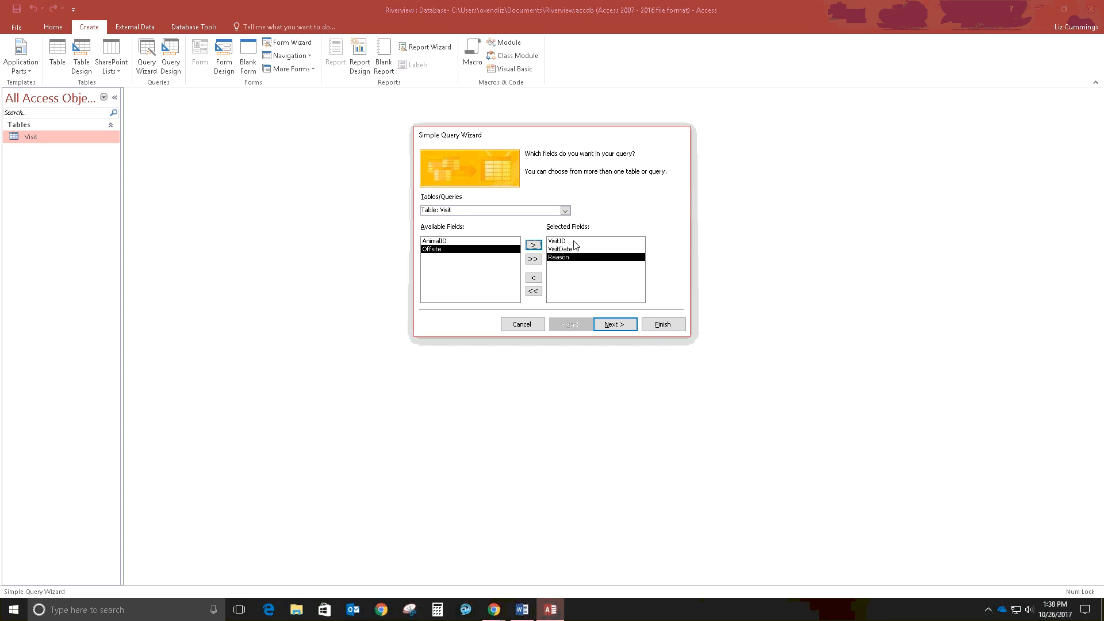
# Step: Title the query VisitList, finish the wizard with the query opened for viewing, and close its datasheet
pyautogui.click(609, 326)
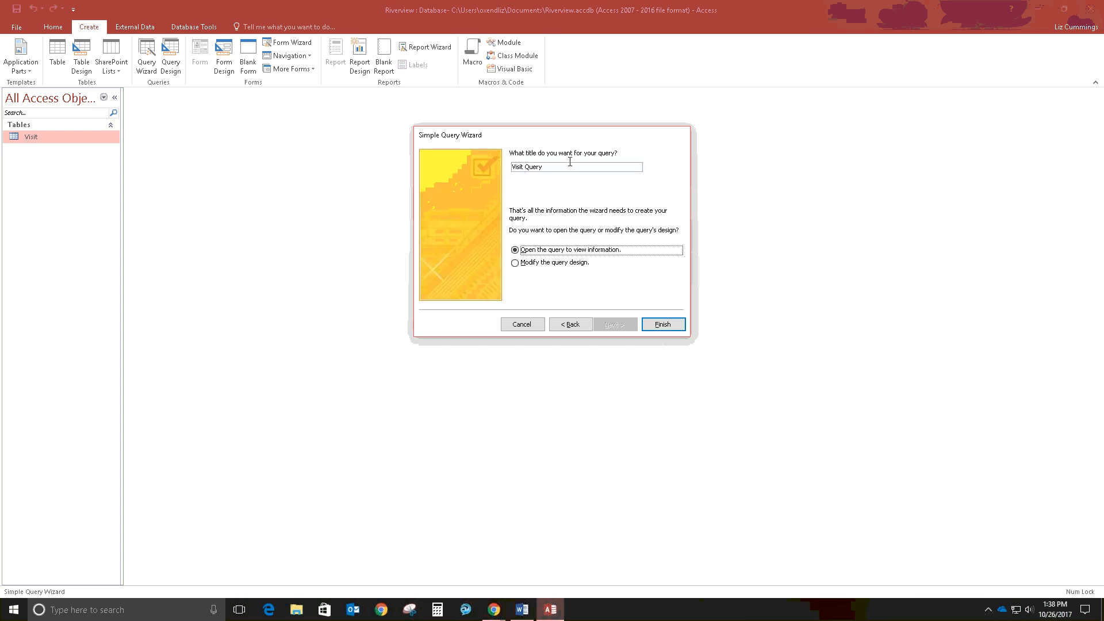
pyautogui.doubleClick(598, 166)
pyautogui.press('BackSpace')
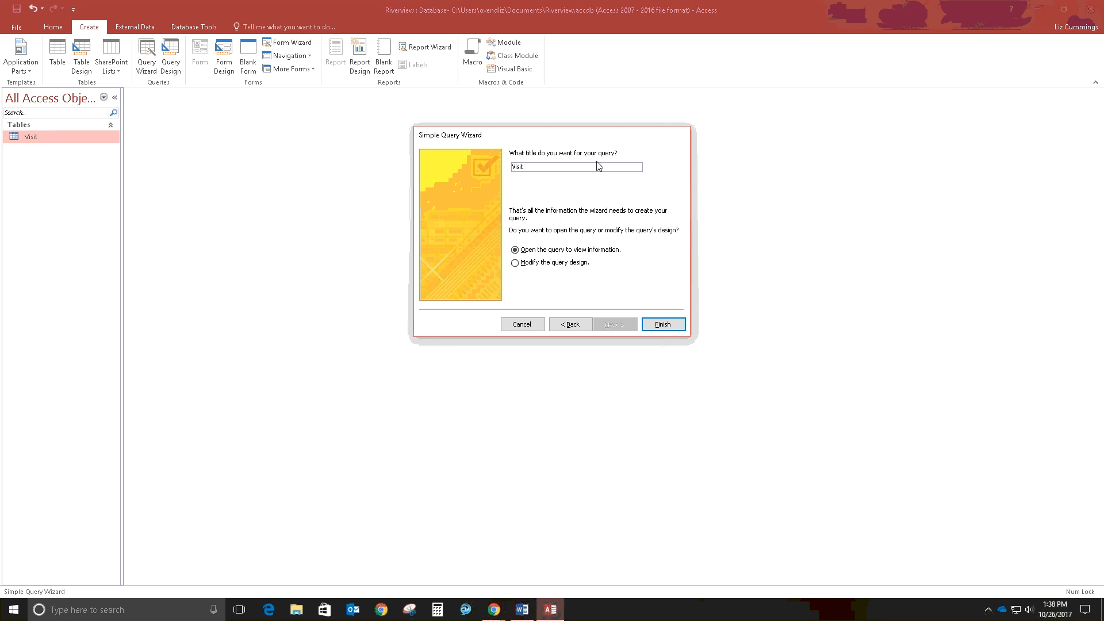
pyautogui.write('List')
pyautogui.click(659, 325)
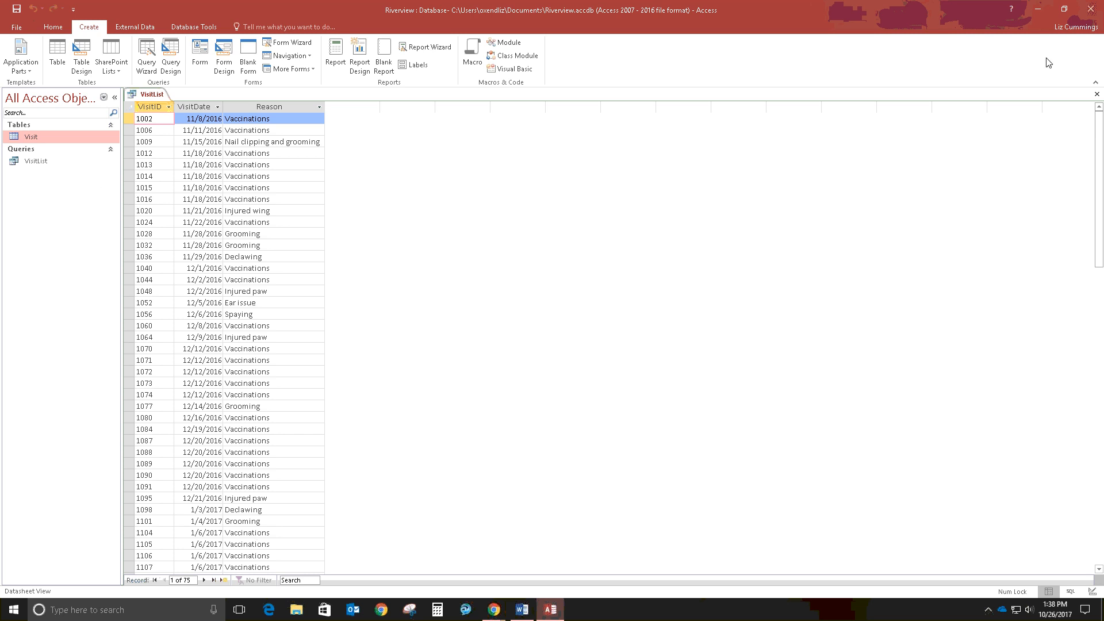
pyautogui.click(1097, 96)
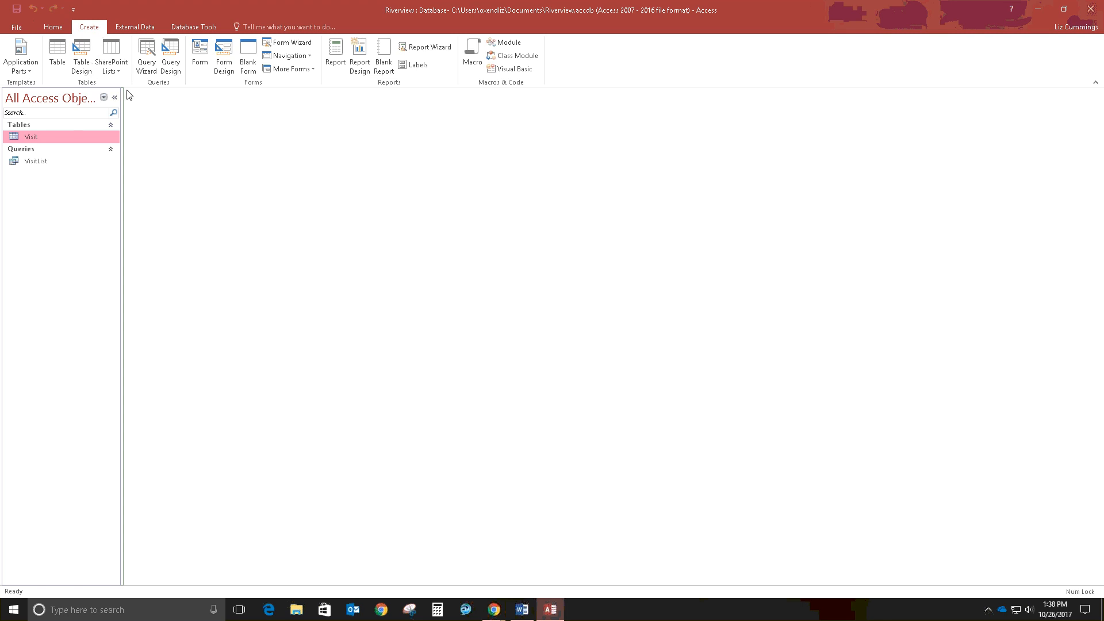
# Step: Create a form from the Visit table and save it as VisitData on closing
pyautogui.click(200, 57)
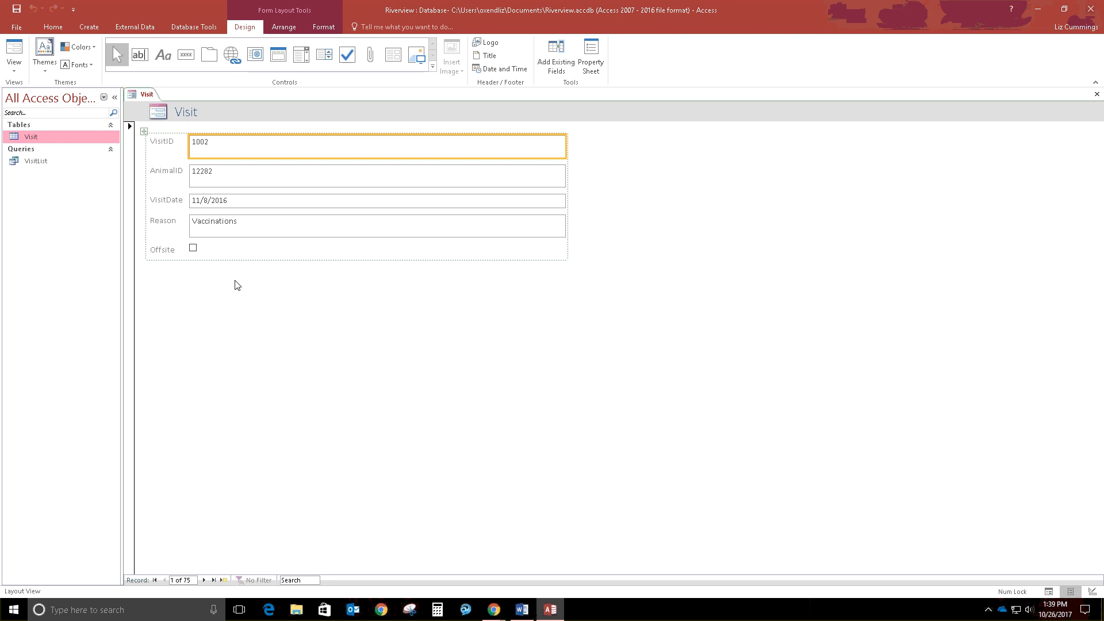
pyautogui.click(1097, 95)
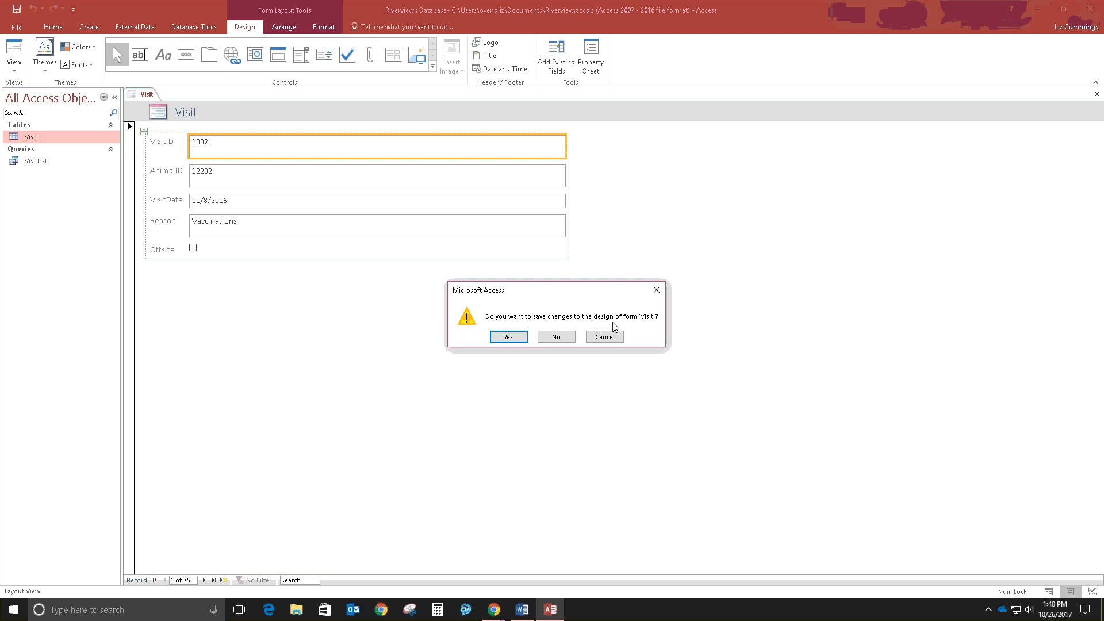
pyautogui.click(508, 337)
pyautogui.click(504, 212)
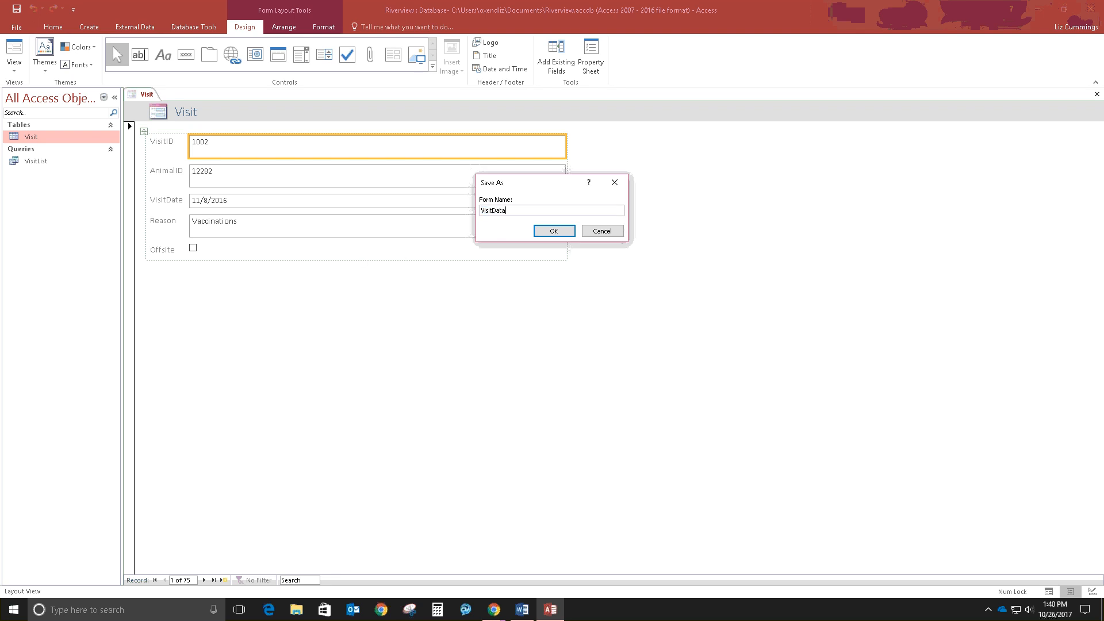
pyautogui.click(563, 232)
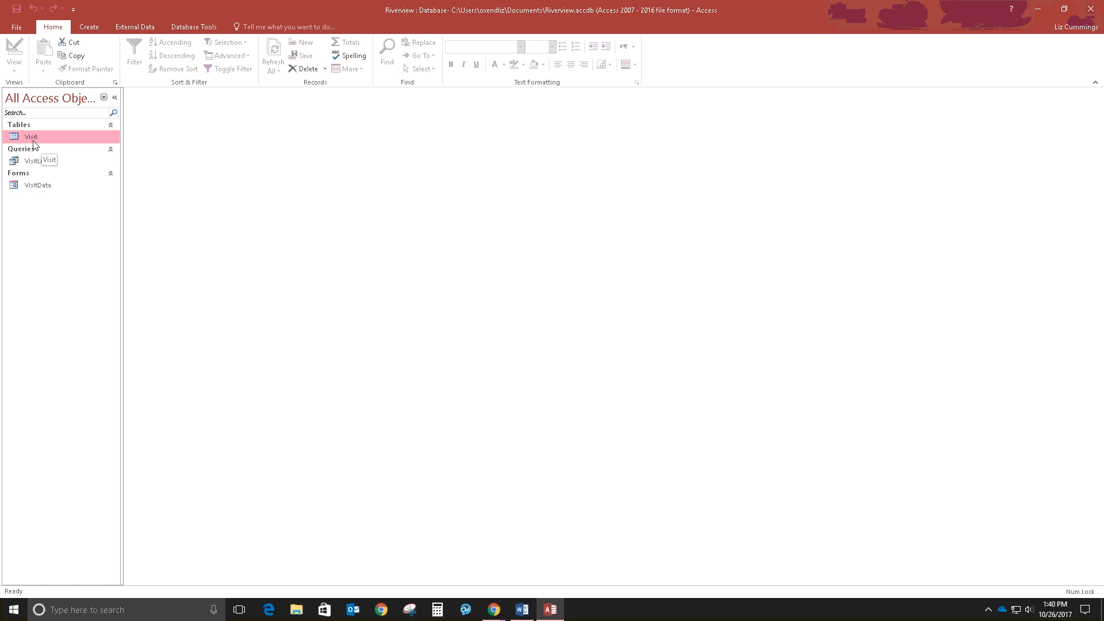
# Step: Create a report from the Visit table and look through its records
pyautogui.click(90, 28)
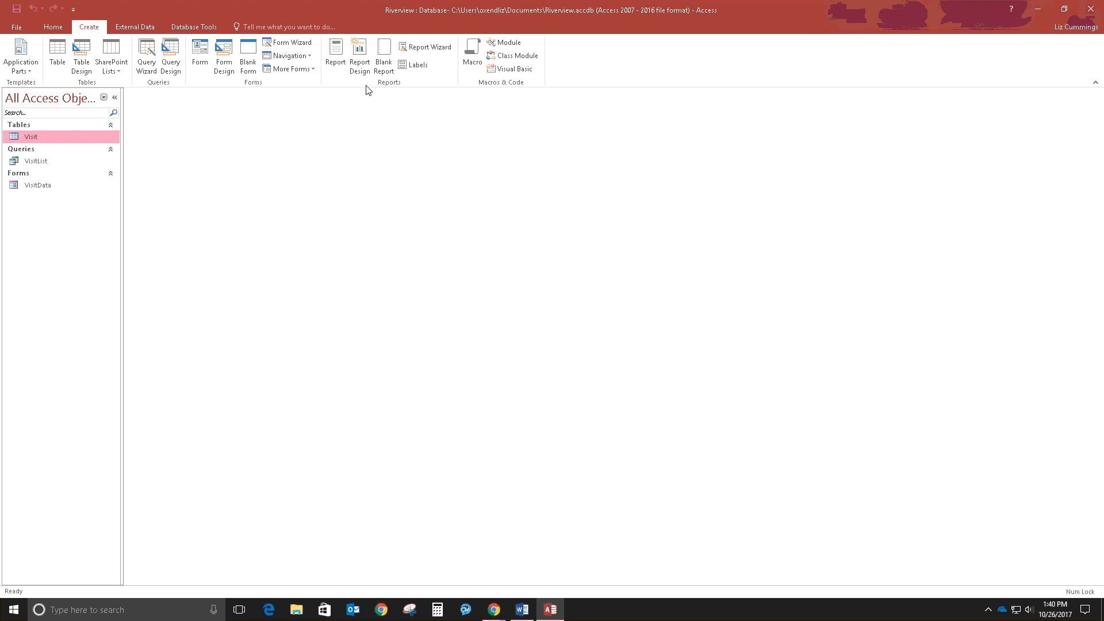
pyautogui.click(334, 58)
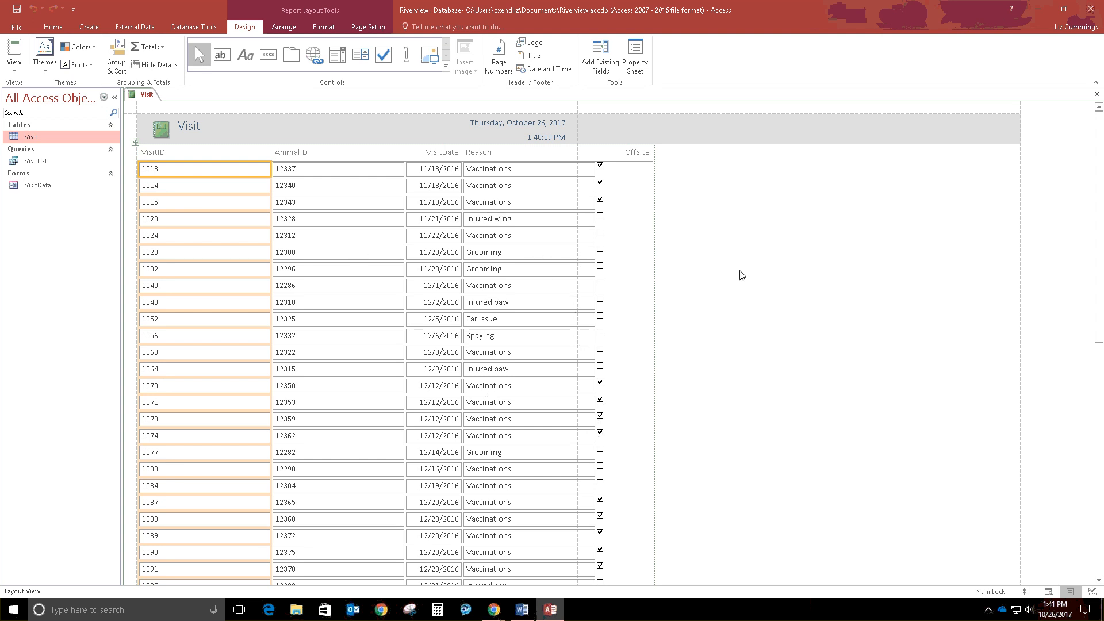
pyautogui.scroll(-3, 788, 419)
pyautogui.scroll(-2, 788, 418)
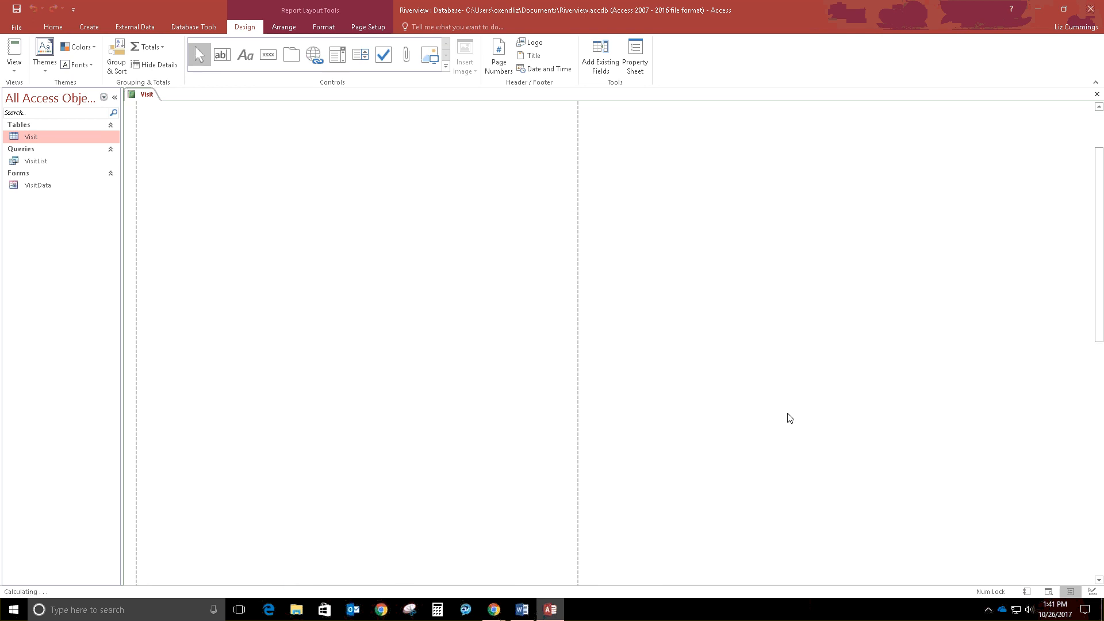
pyautogui.scroll(3, 790, 405)
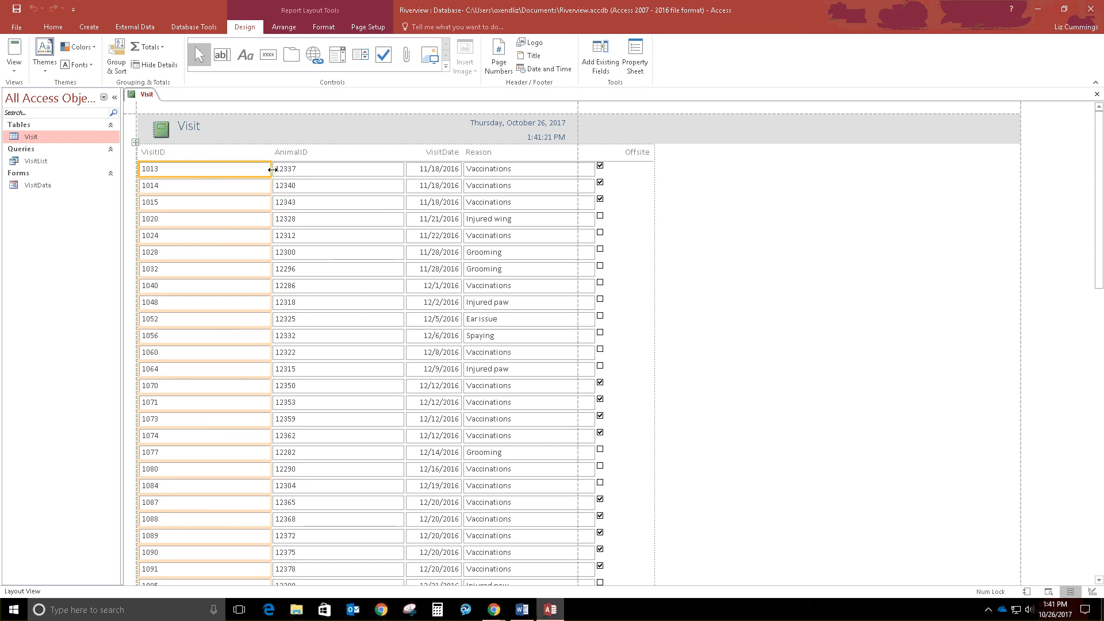
# Step: Narrow the report's VisitID column to roughly the width of its heading, undo the resize and redo it
pyautogui.moveTo(271, 169); pyautogui.dragTo(185, 170)
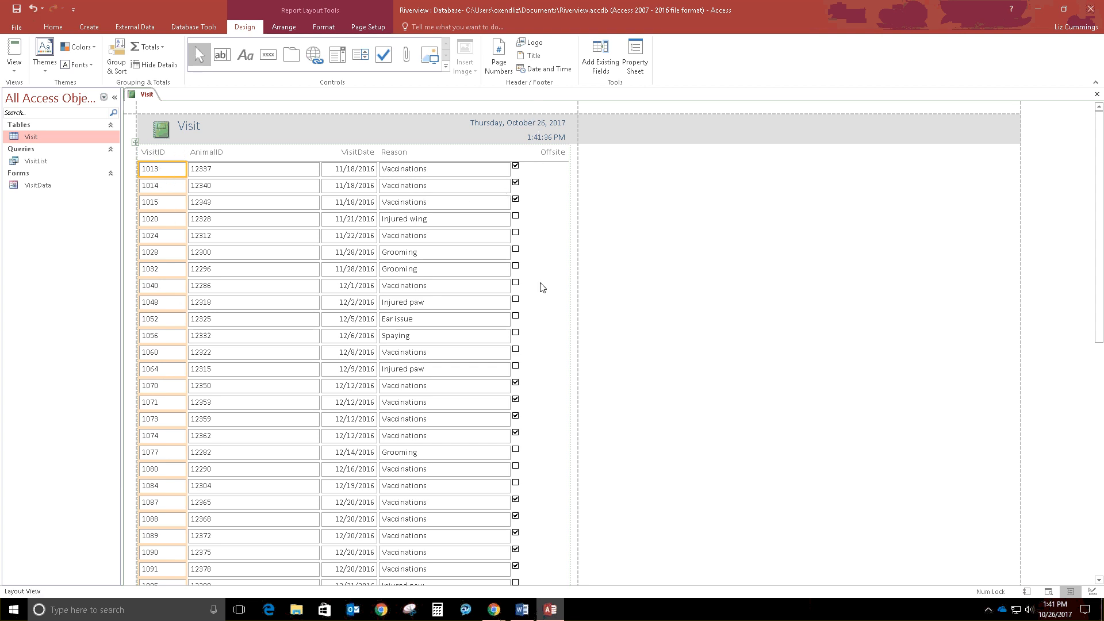
pyautogui.hotkey('ctrl', 'z')
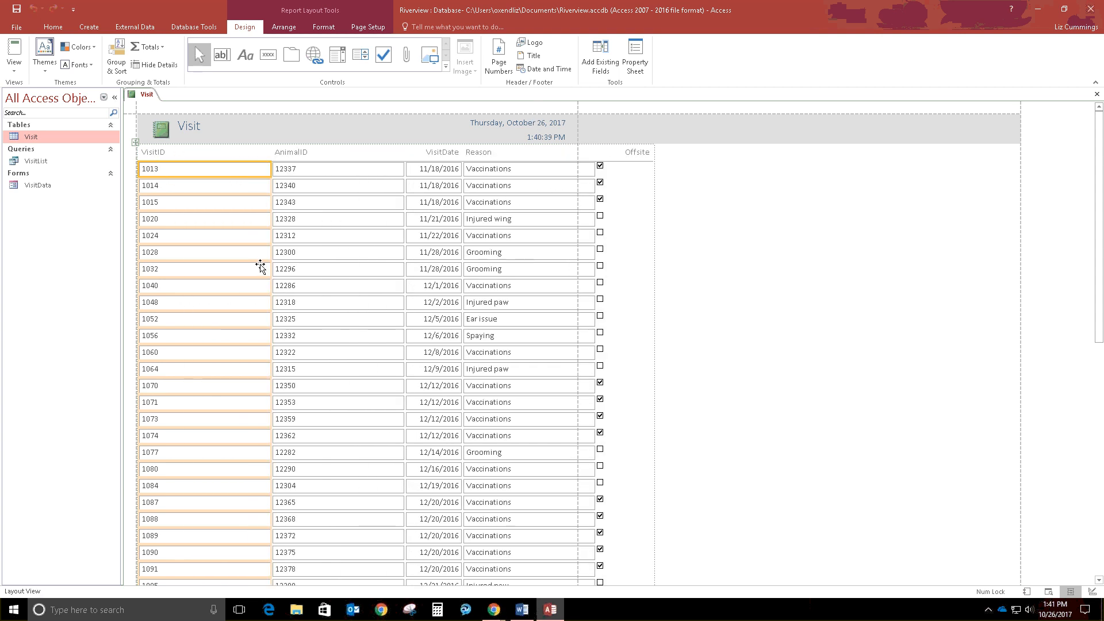
pyautogui.hotkey('ctrl', 'y')
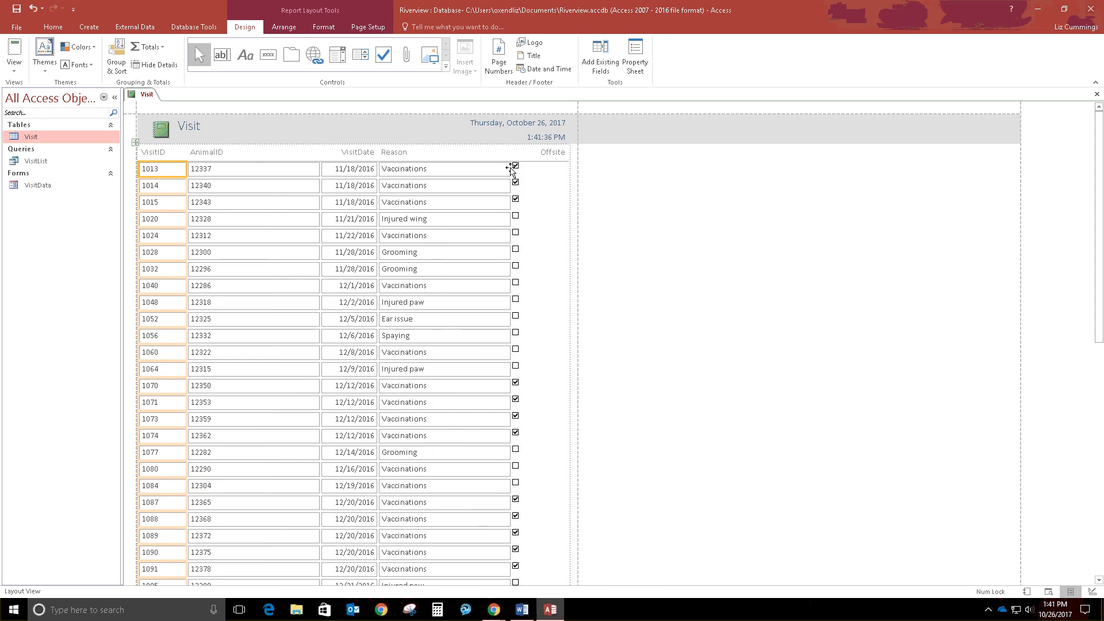
# Step: Widen the report's Reason column slightly, keeping the Offsite column inside the page boundary
pyautogui.click(509, 168)
pyautogui.moveTo(509, 167)
pyautogui.mouseDown()
pyautogui.moveTo(581, 168)
pyautogui.moveTo(571, 168)
pyautogui.mouseUp()
pyautogui.click(582, 167)
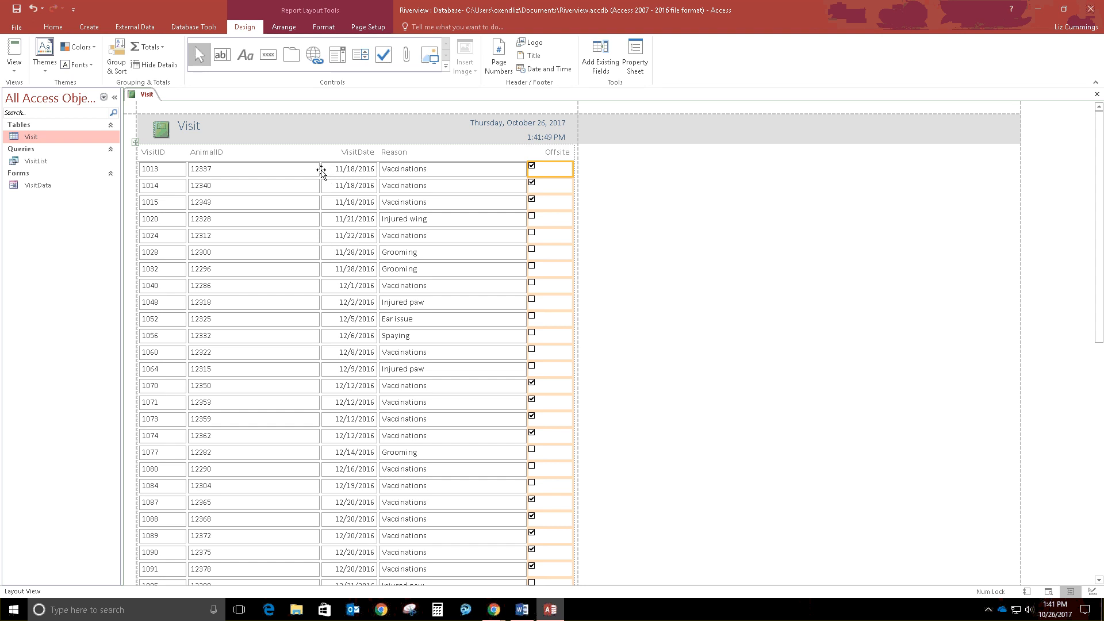
# Step: Narrow the report's AnimalID column, fine-tuning it to roughly two-thirds of its original width
pyautogui.click(318, 168)
pyautogui.moveTo(318, 169); pyautogui.dragTo(265, 169)
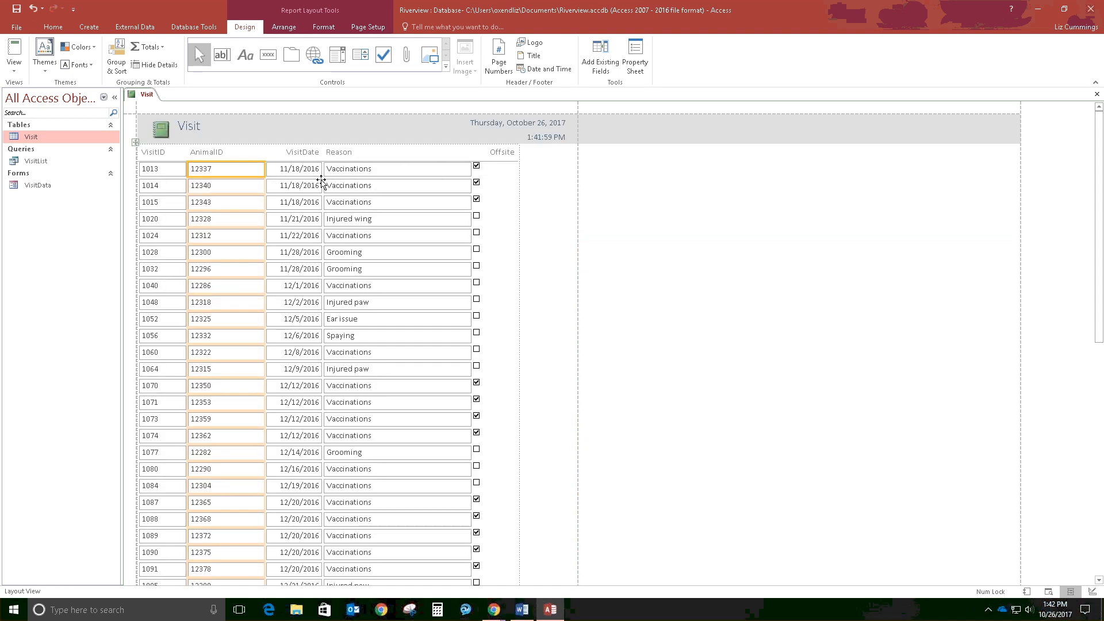
pyautogui.click(267, 169)
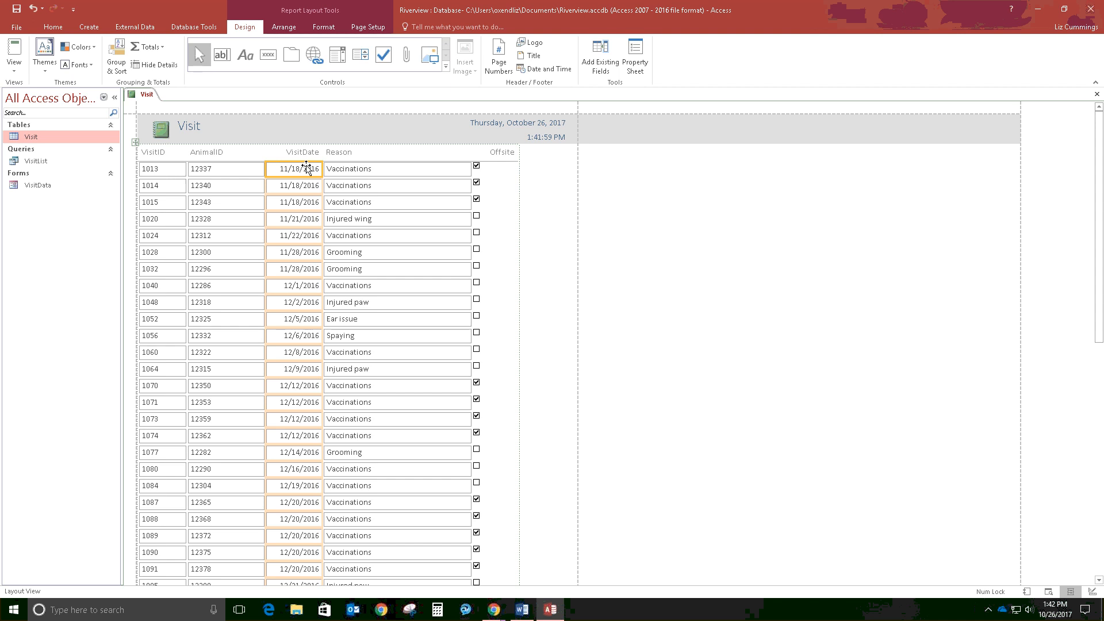
pyautogui.click(253, 169)
pyautogui.click(267, 173)
pyautogui.click(261, 168)
pyautogui.moveTo(261, 168); pyautogui.dragTo(239, 169)
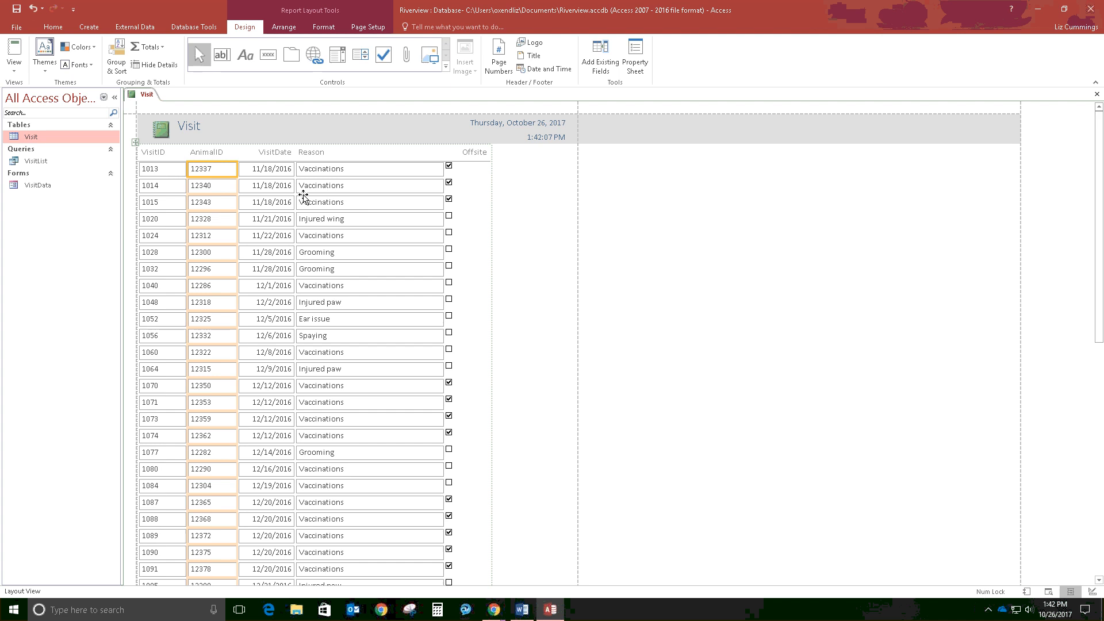
pyautogui.click(237, 168)
pyautogui.moveTo(236, 168); pyautogui.dragTo(251, 168)
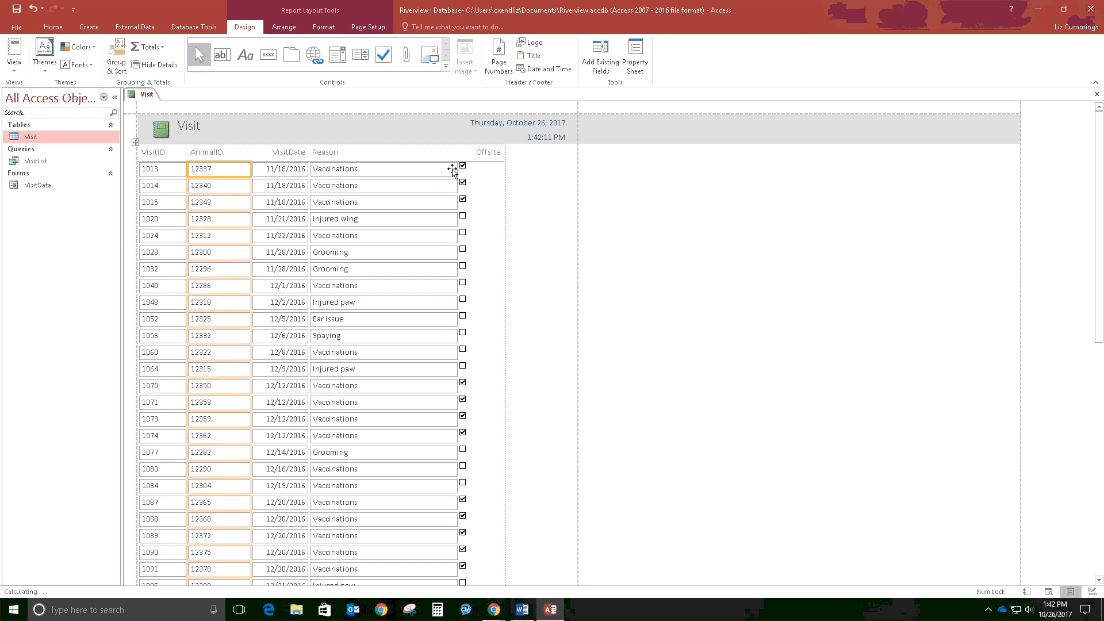
pyautogui.click(251, 169)
pyautogui.moveTo(251, 168); pyautogui.dragTo(277, 169)
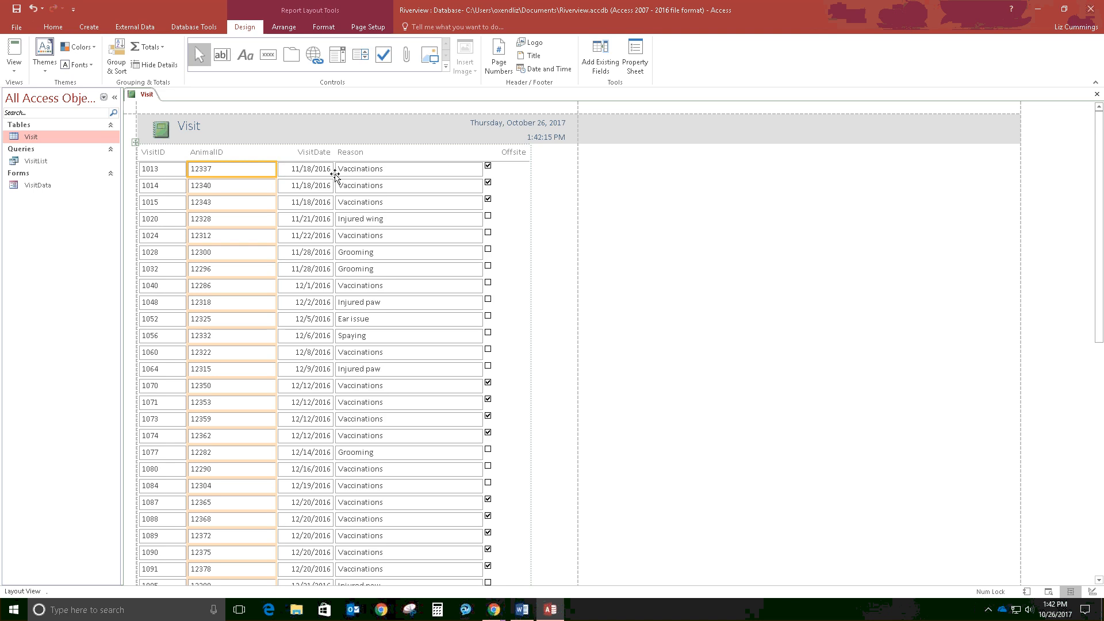
# Step: Widen the Reason column a little further so the report's columns fill more of the page width
pyautogui.click(483, 169)
pyautogui.click(482, 168)
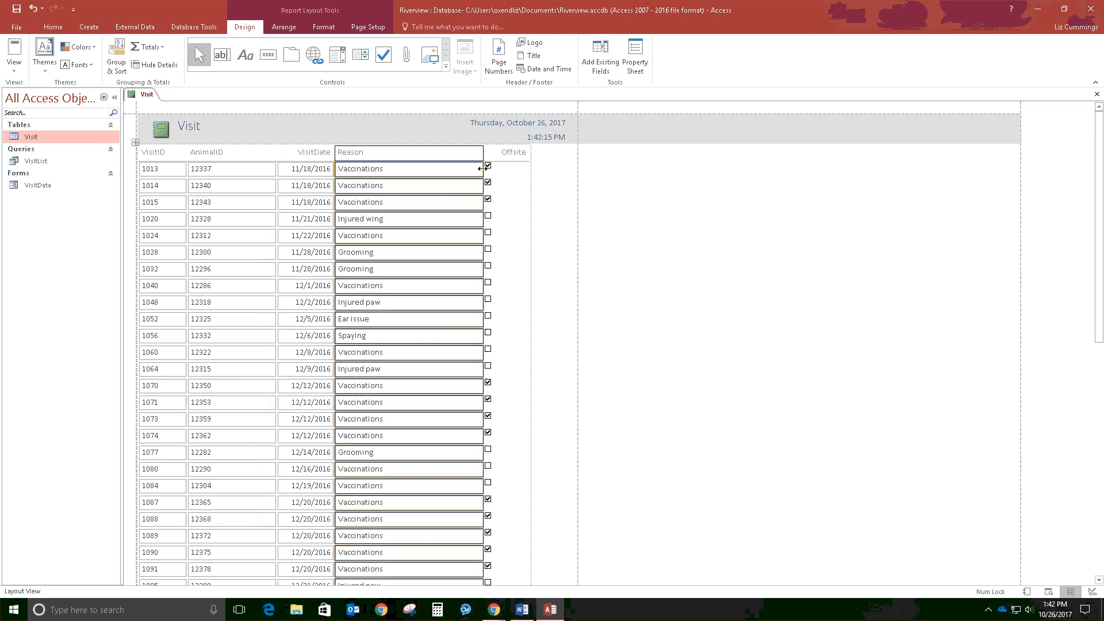
pyautogui.moveTo(482, 169); pyautogui.dragTo(501, 169)
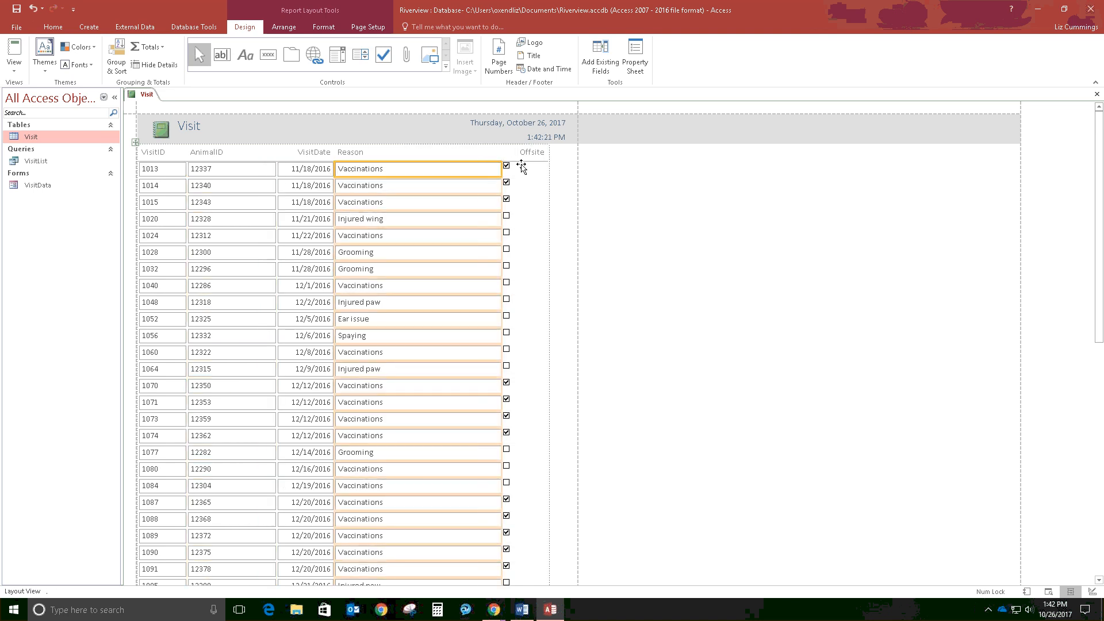
# Step: Increase the height of the total box below the VisitID column so its value shows fully
pyautogui.scroll(-2, 345, 263)
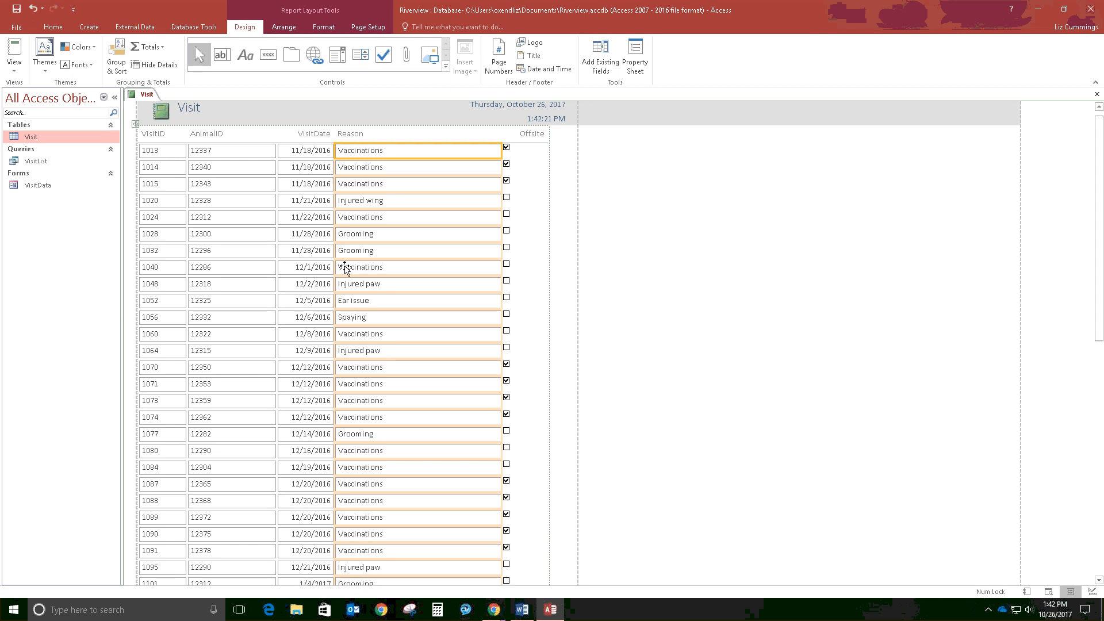
pyautogui.scroll(-5, 351, 282)
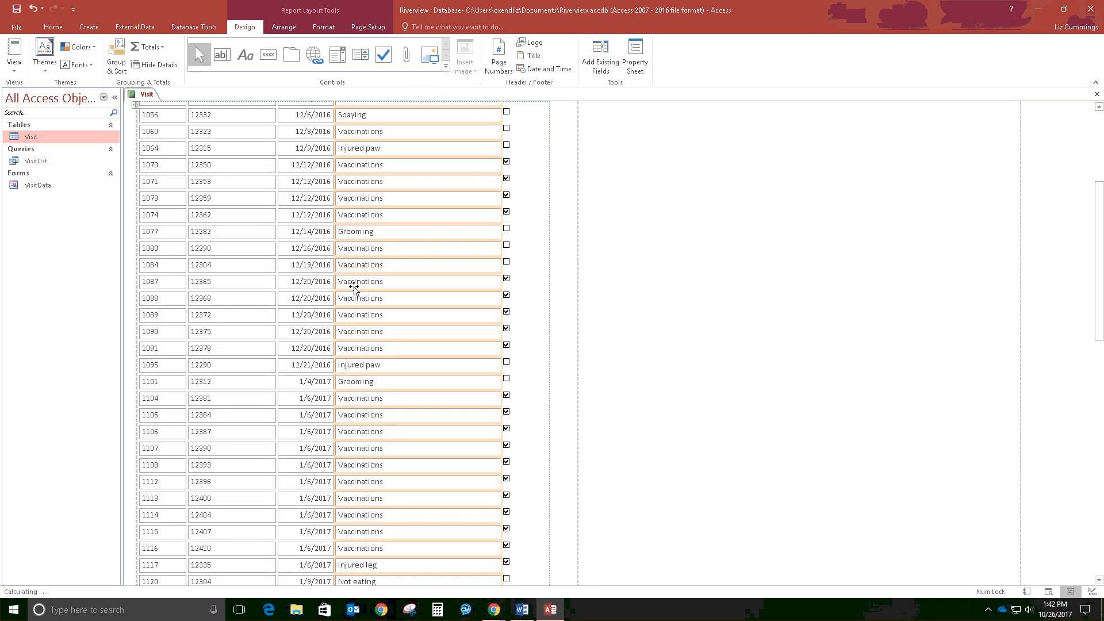
pyautogui.scroll(-4, 355, 289)
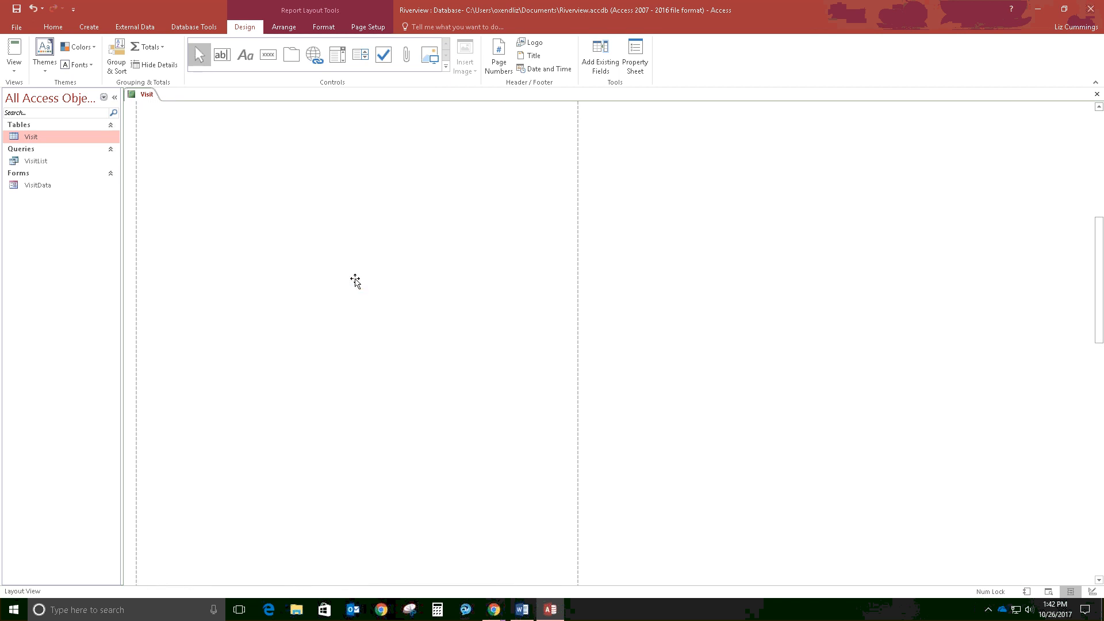
pyautogui.scroll(-7, 356, 277)
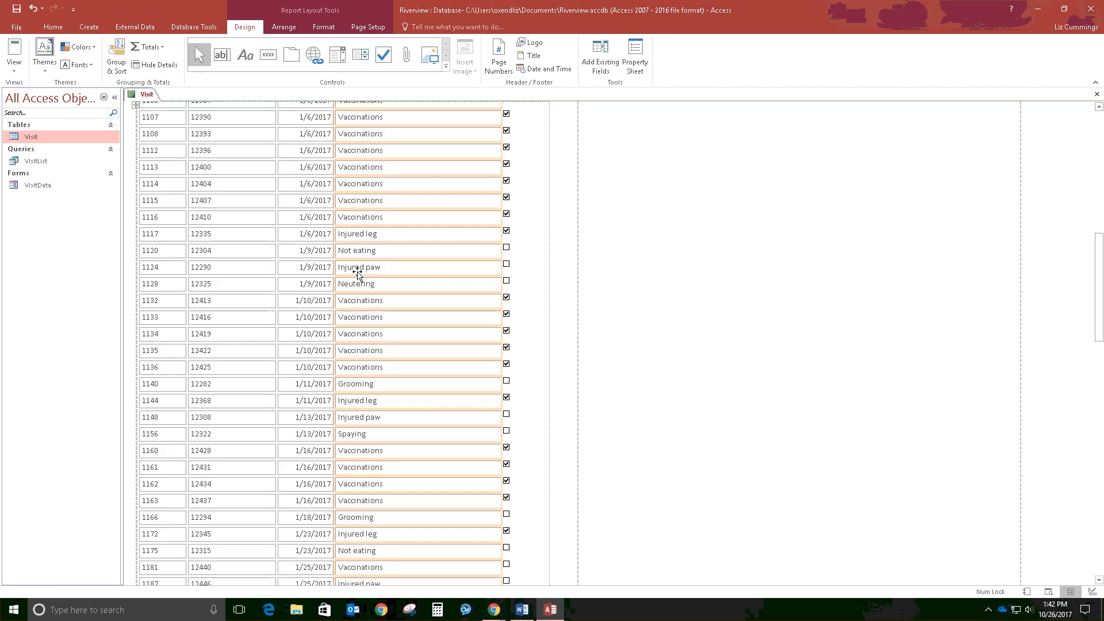
pyautogui.scroll(-8, 360, 287)
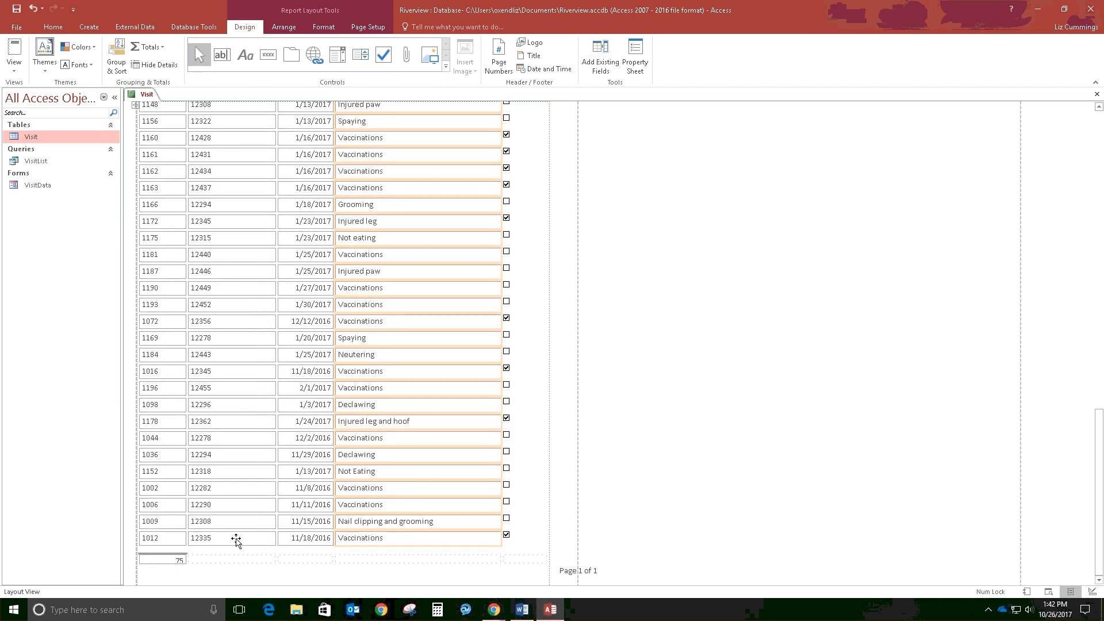
pyautogui.click(171, 561)
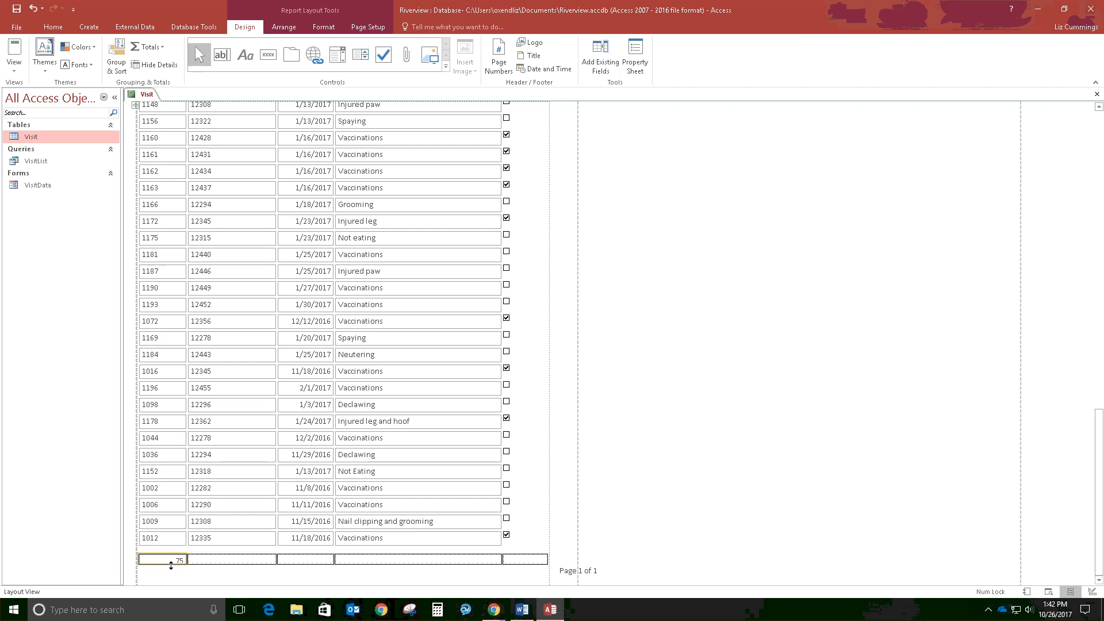
pyautogui.click(170, 565)
pyautogui.moveTo(172, 563); pyautogui.dragTo(171, 568)
# Step: Narrow the report's page number box and move it left so it sits inside the page boundary
pyautogui.click(175, 477)
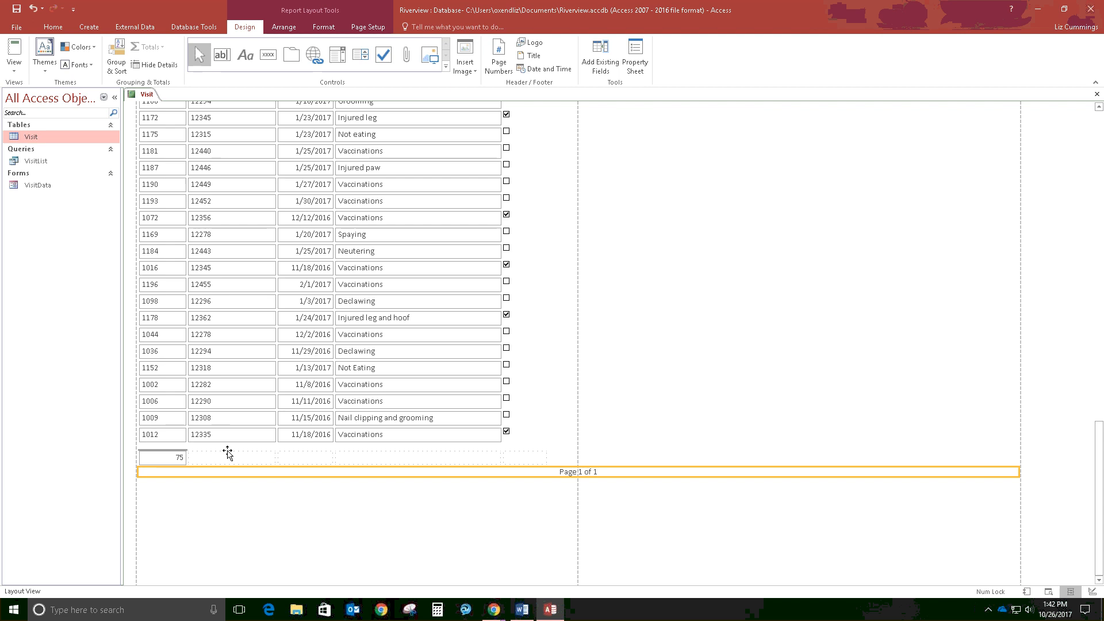
pyautogui.click(569, 471)
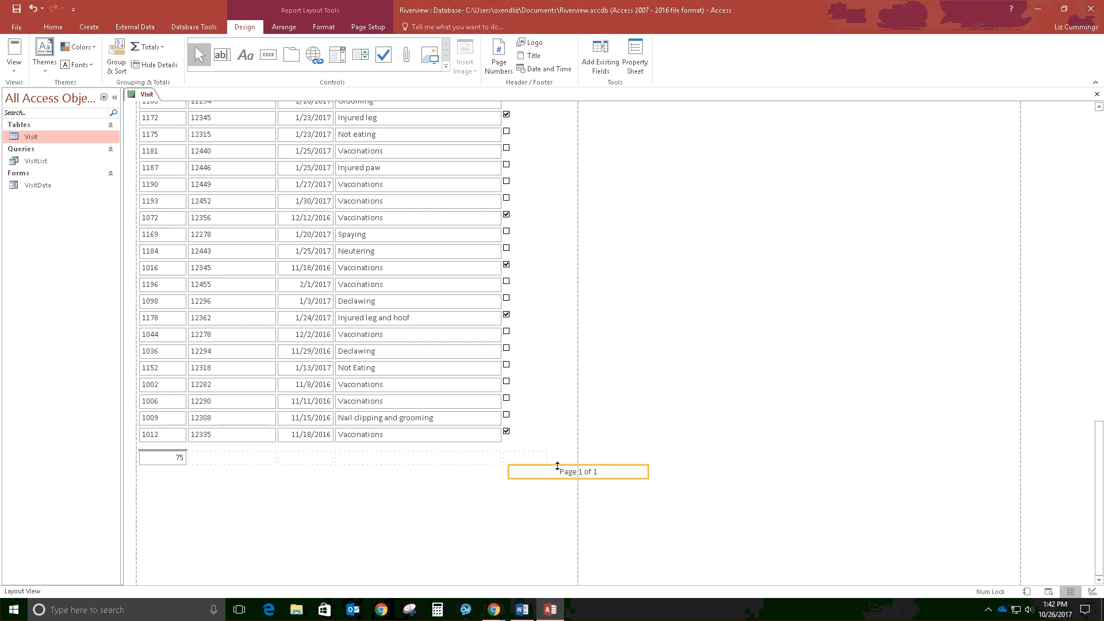
pyautogui.moveTo(540, 469); pyautogui.dragTo(474, 469)
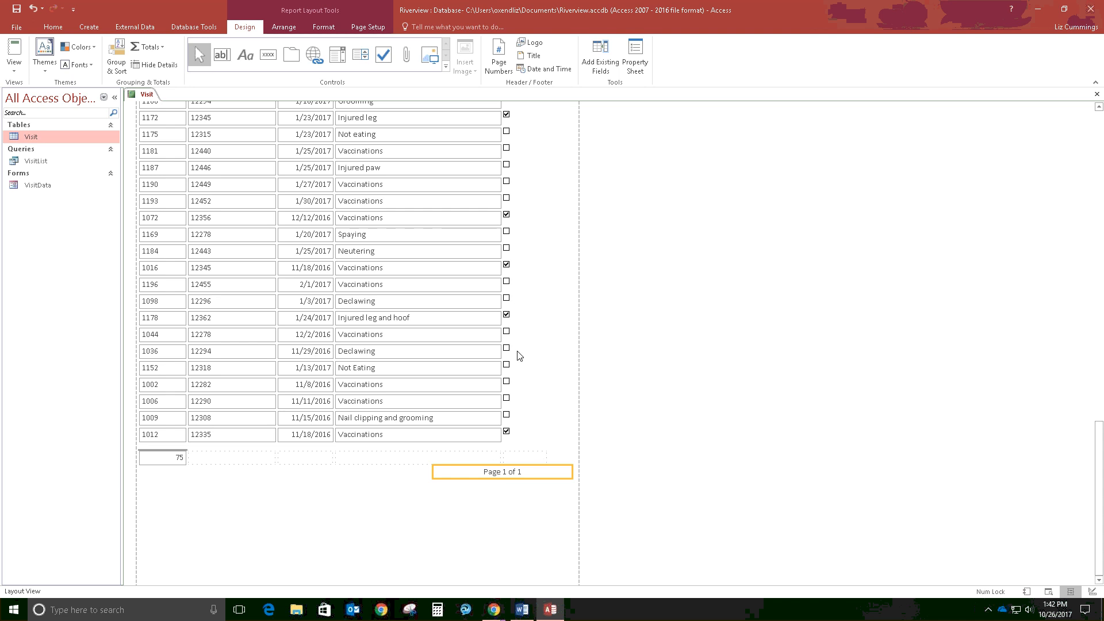
pyautogui.scroll(7, 473, 449)
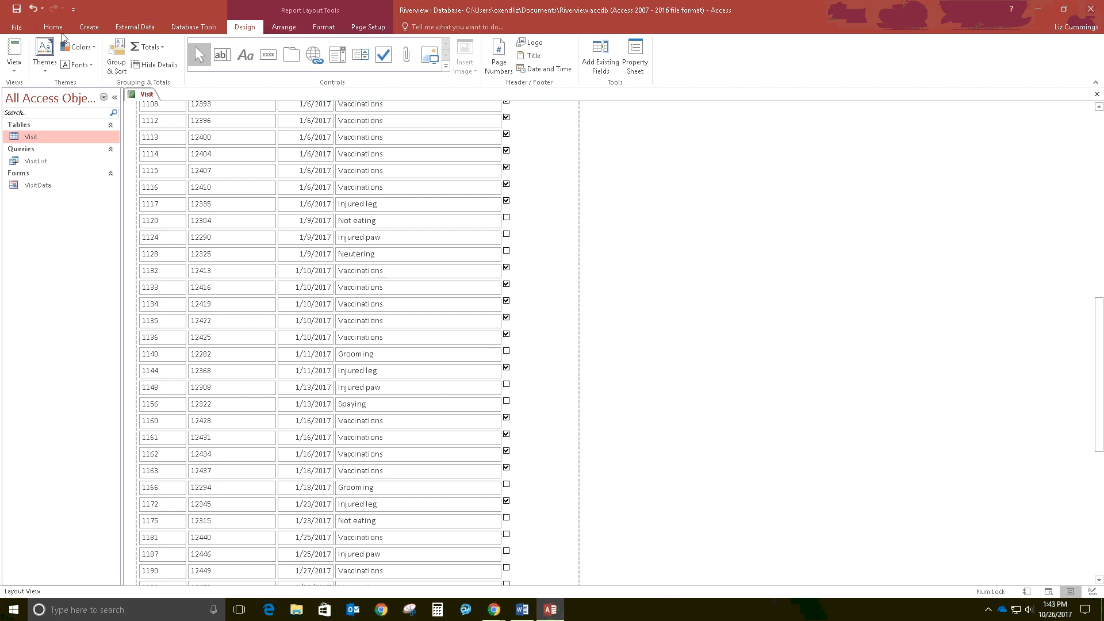
# Step: Close the report and save its design under the name VisitDetails
pyautogui.click(15, 27)
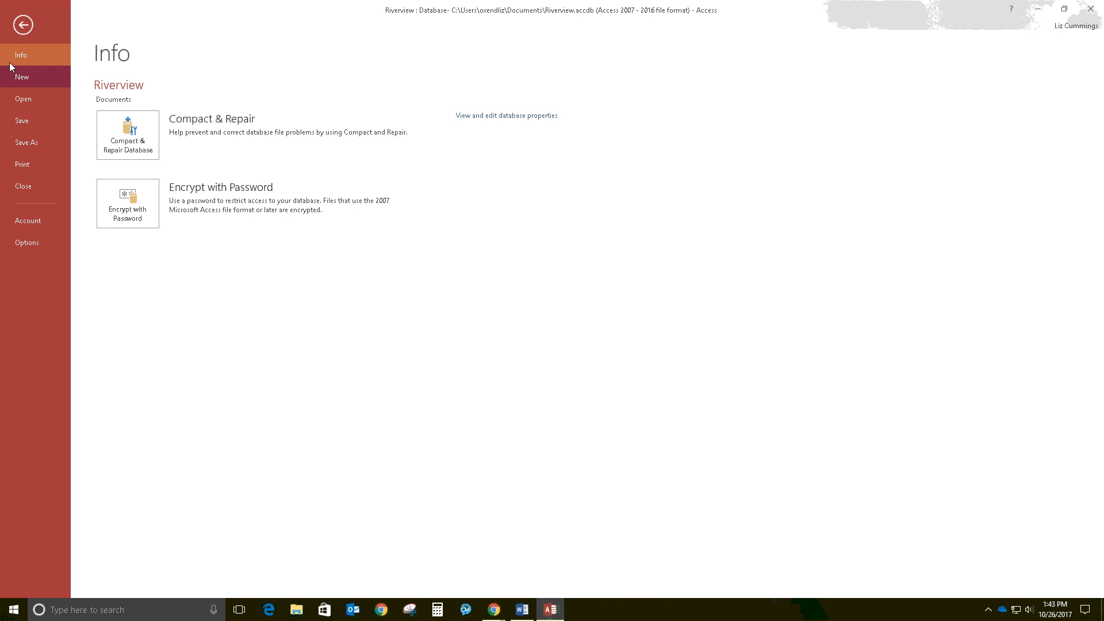
pyautogui.click(26, 29)
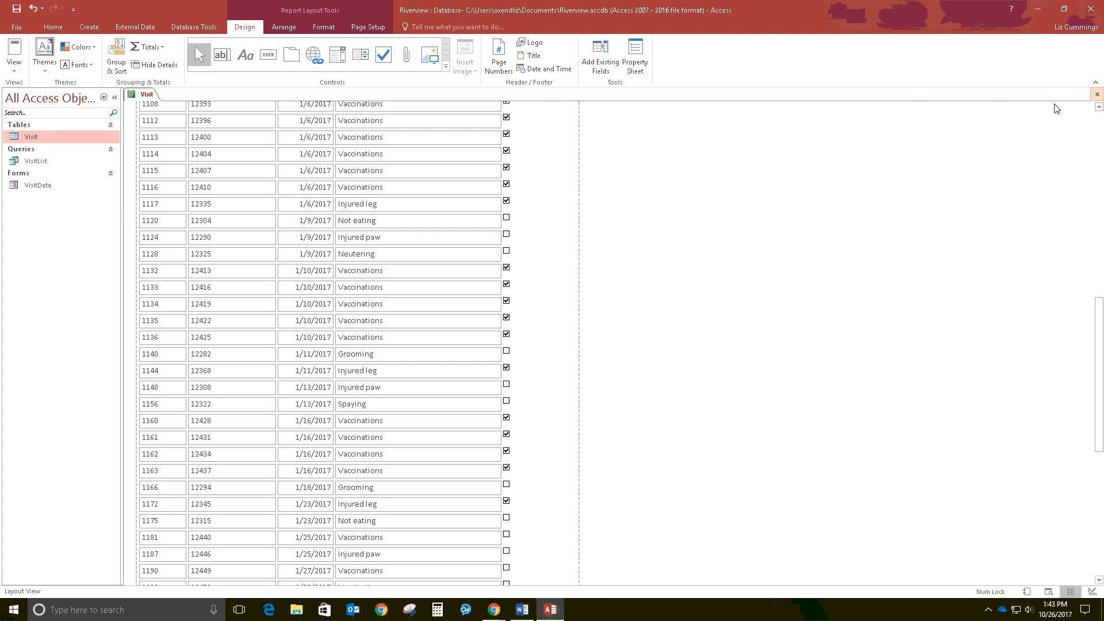
pyautogui.click(1096, 95)
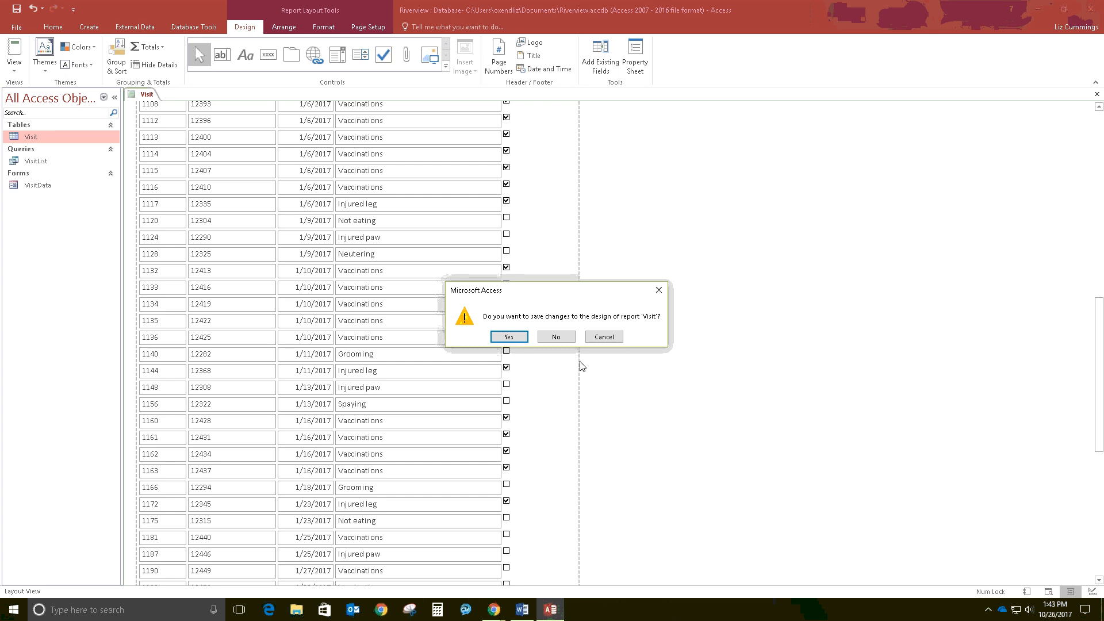
pyautogui.click(509, 337)
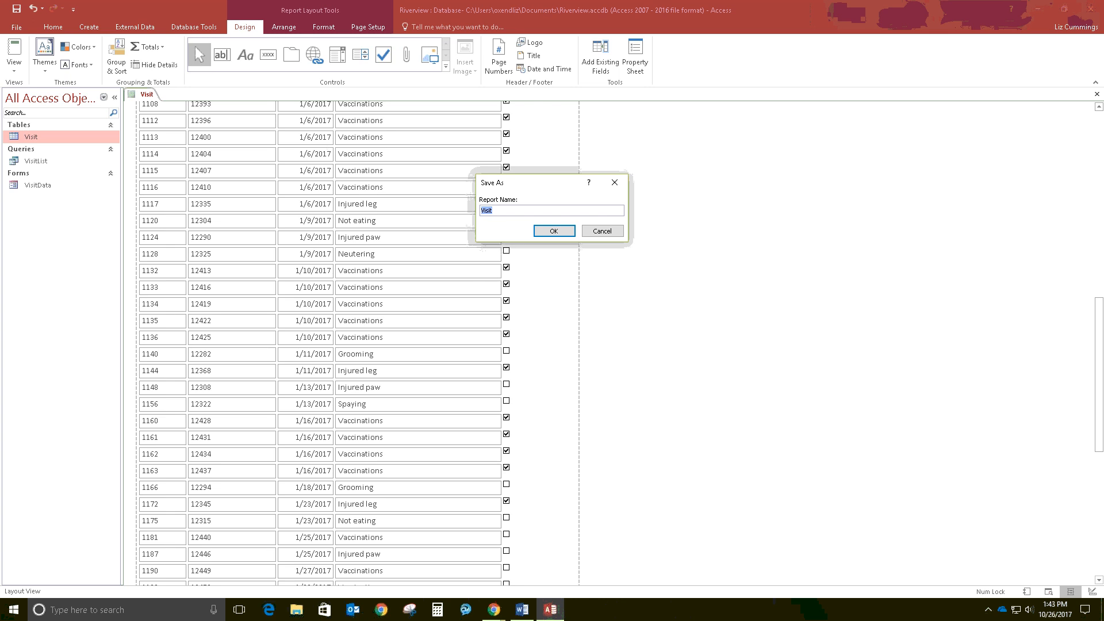
pyautogui.write('VisitDetails')
pyautogui.click(551, 231)
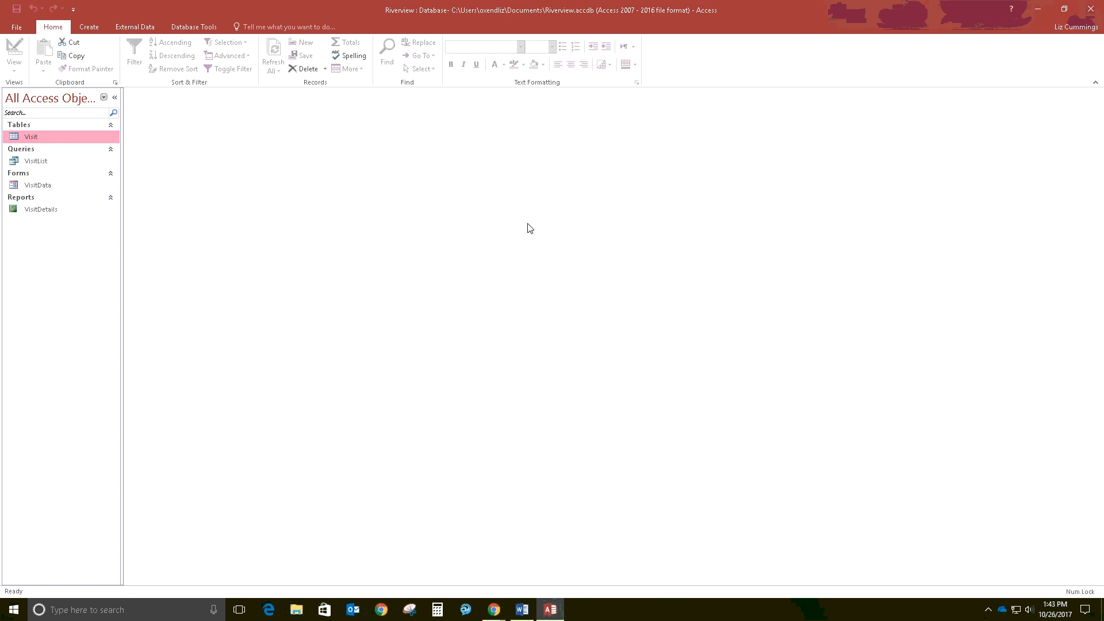
pyautogui.click(18, 27)
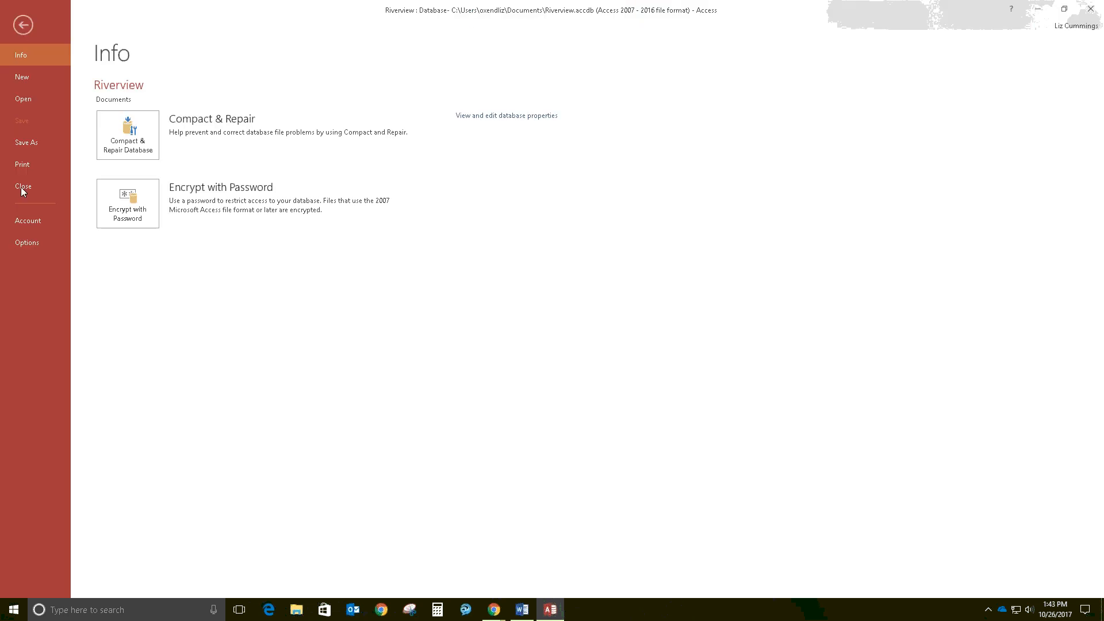
pyautogui.click(32, 167)
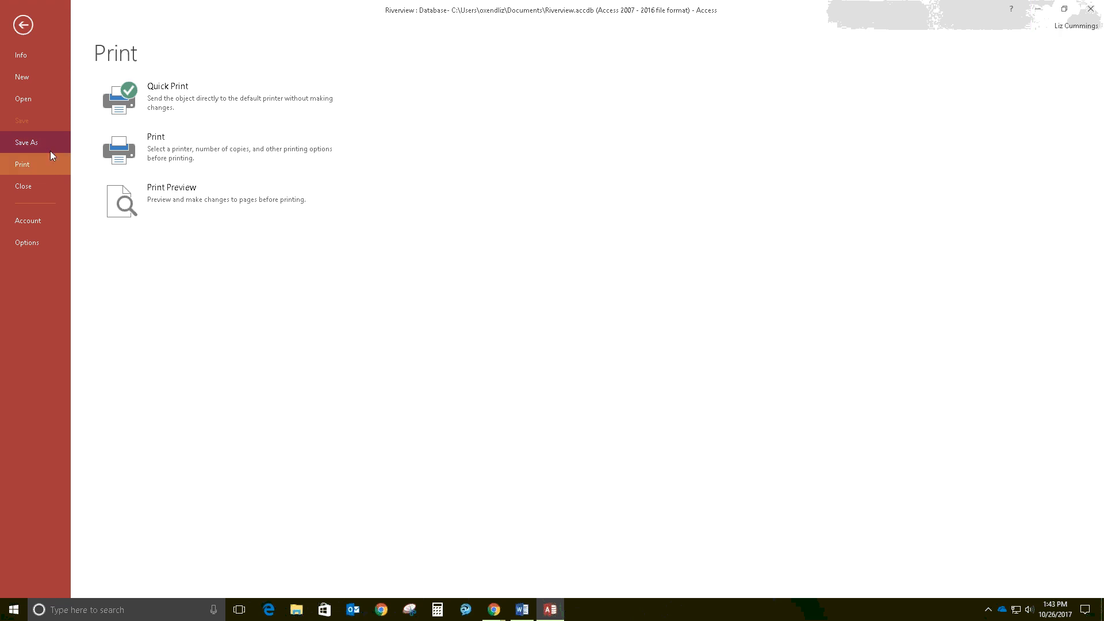
pyautogui.click(187, 86)
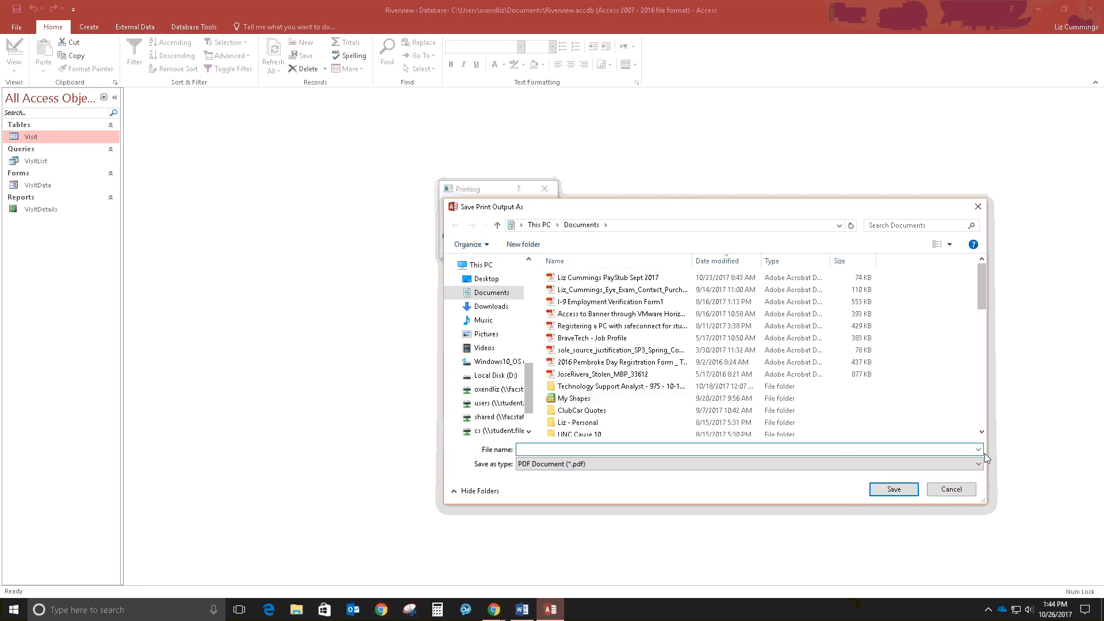
pyautogui.click(964, 492)
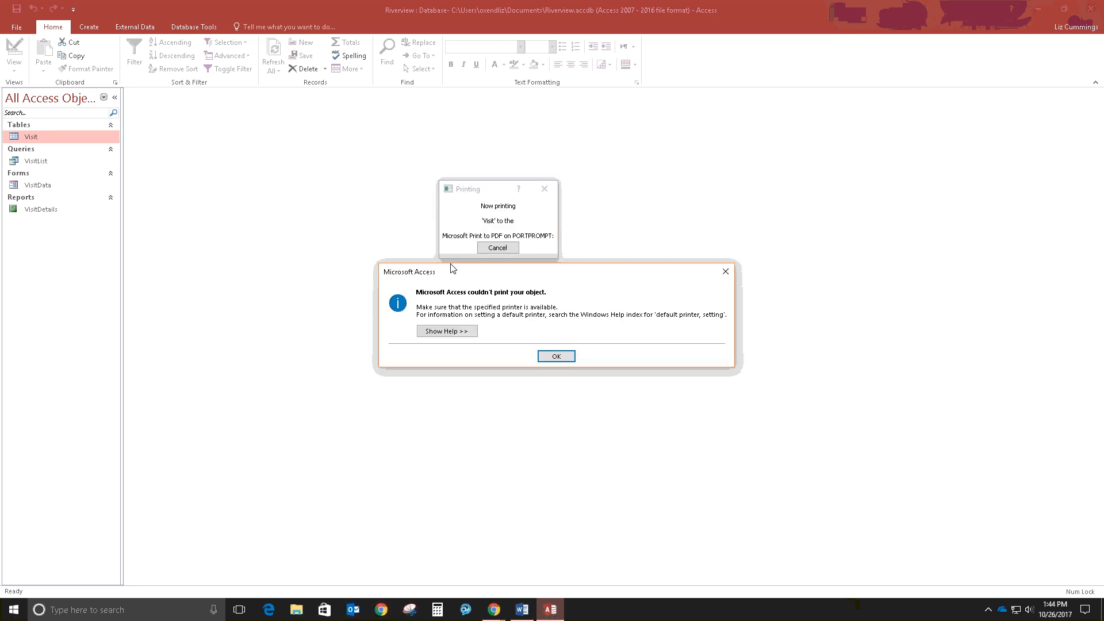
pyautogui.click(556, 356)
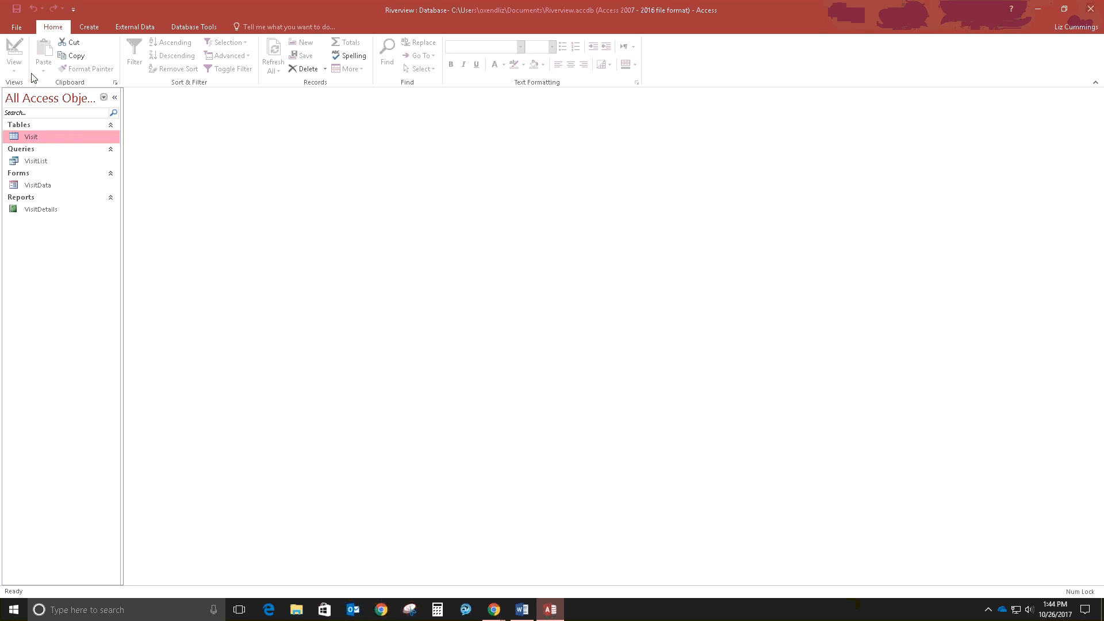
# Step: Open the saved VisitDetails report
pyautogui.doubleClick(57, 209)
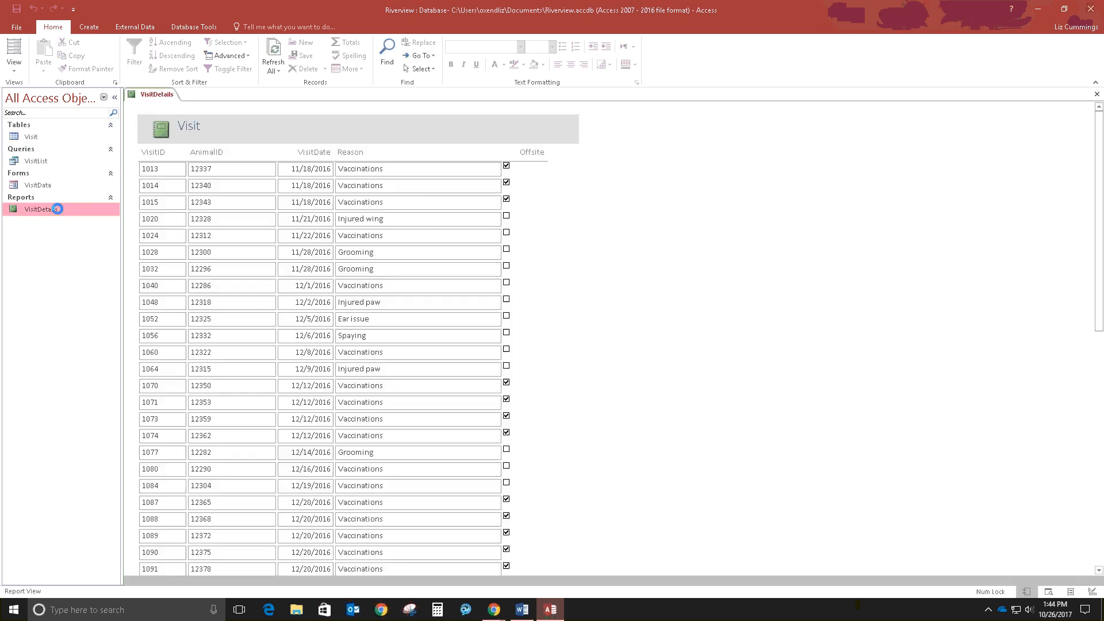
pyautogui.click(14, 28)
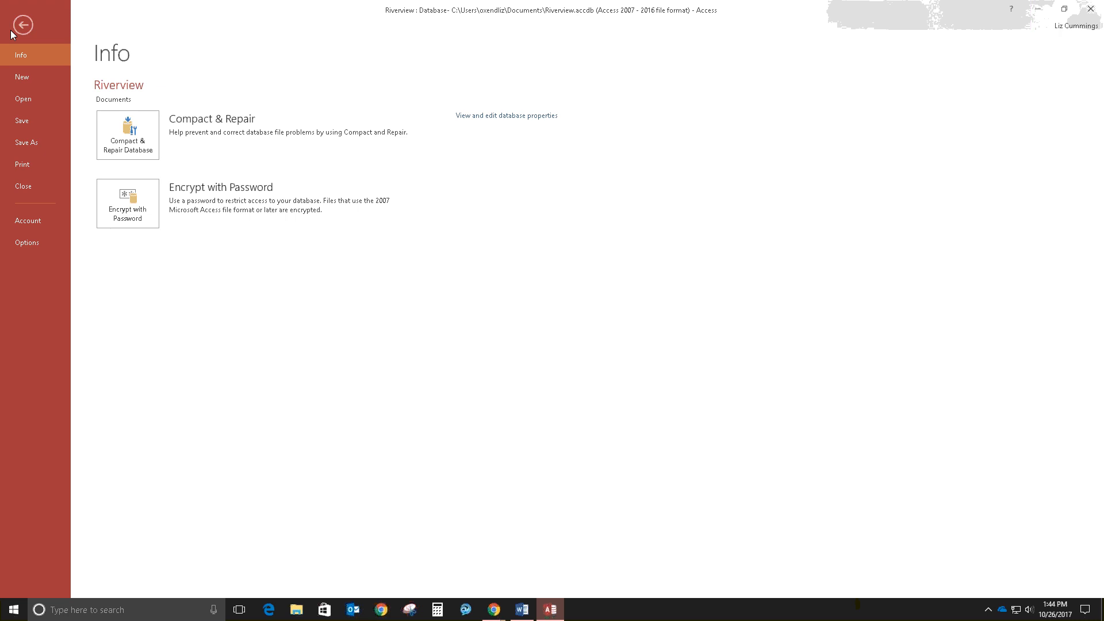
pyautogui.click(27, 30)
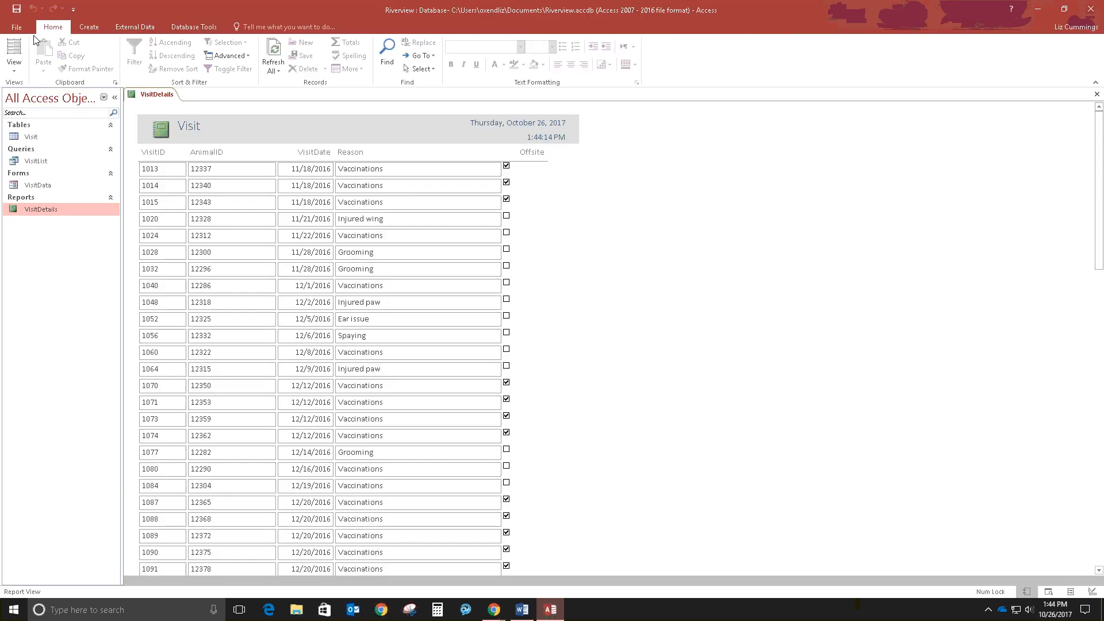
# Step: Try to send the open VisitDetails report straight to the default printer with Quick Print
pyautogui.click(16, 26)
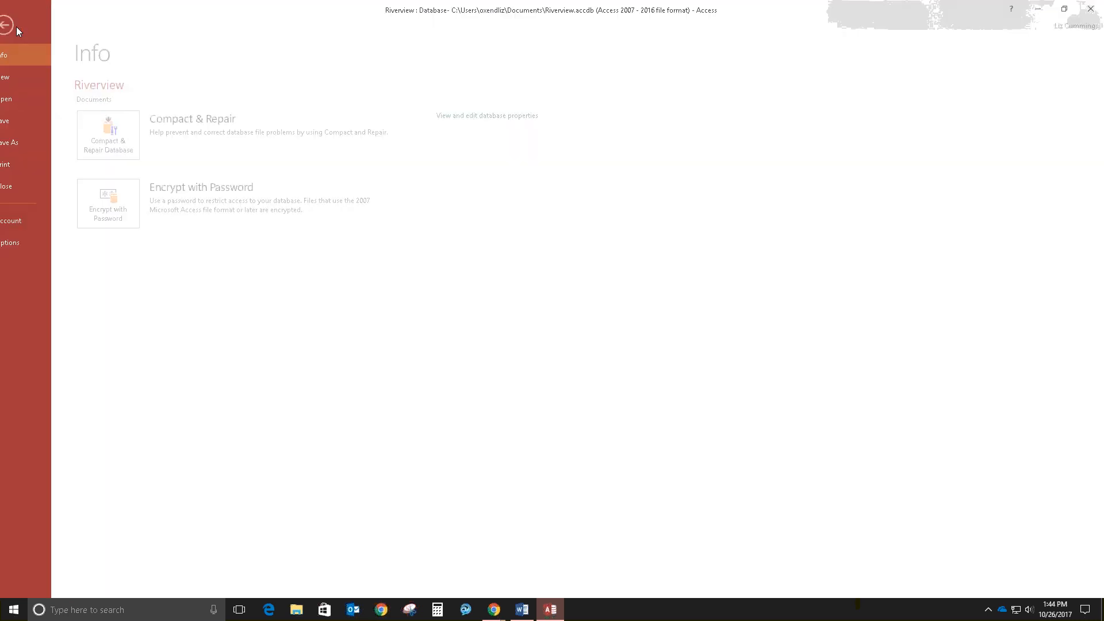
pyautogui.click(31, 165)
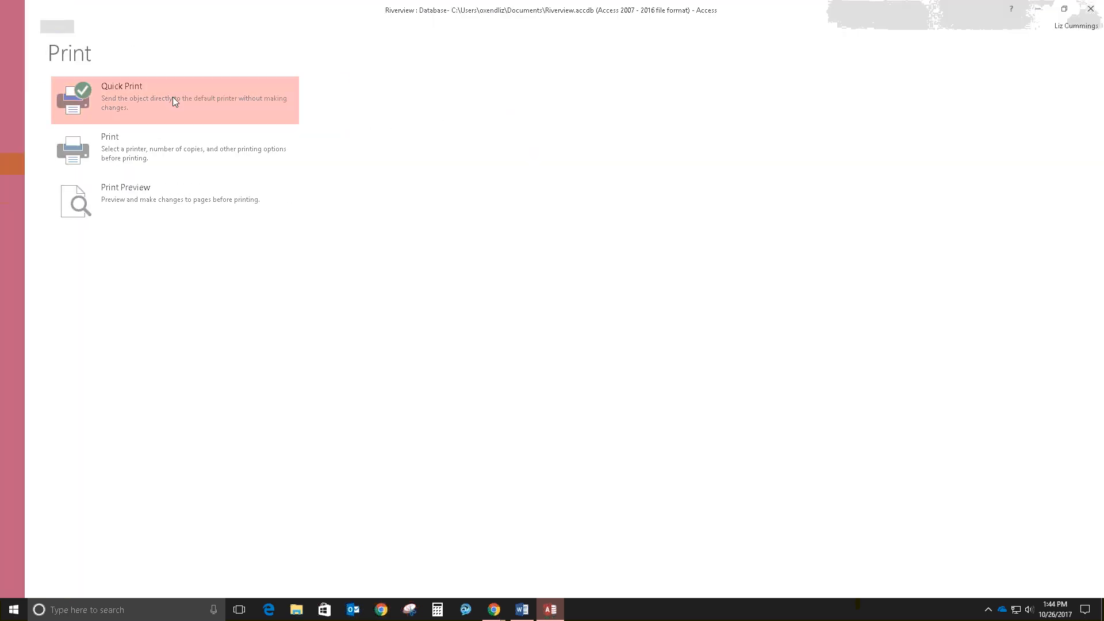
pyautogui.click(175, 101)
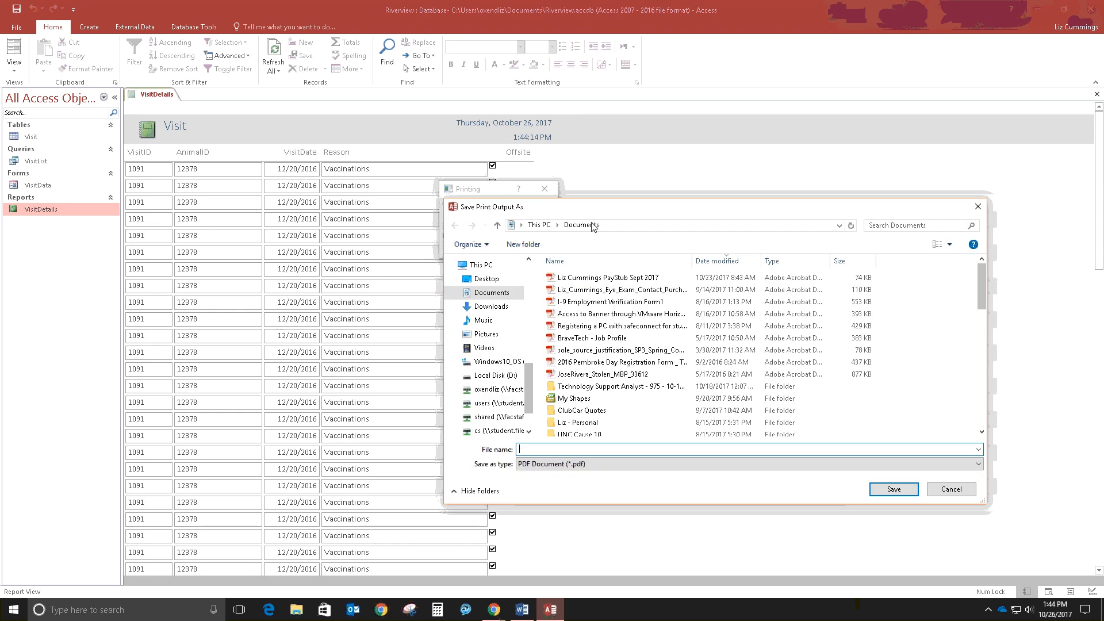
pyautogui.moveTo(585, 211); pyautogui.dragTo(569, 260)
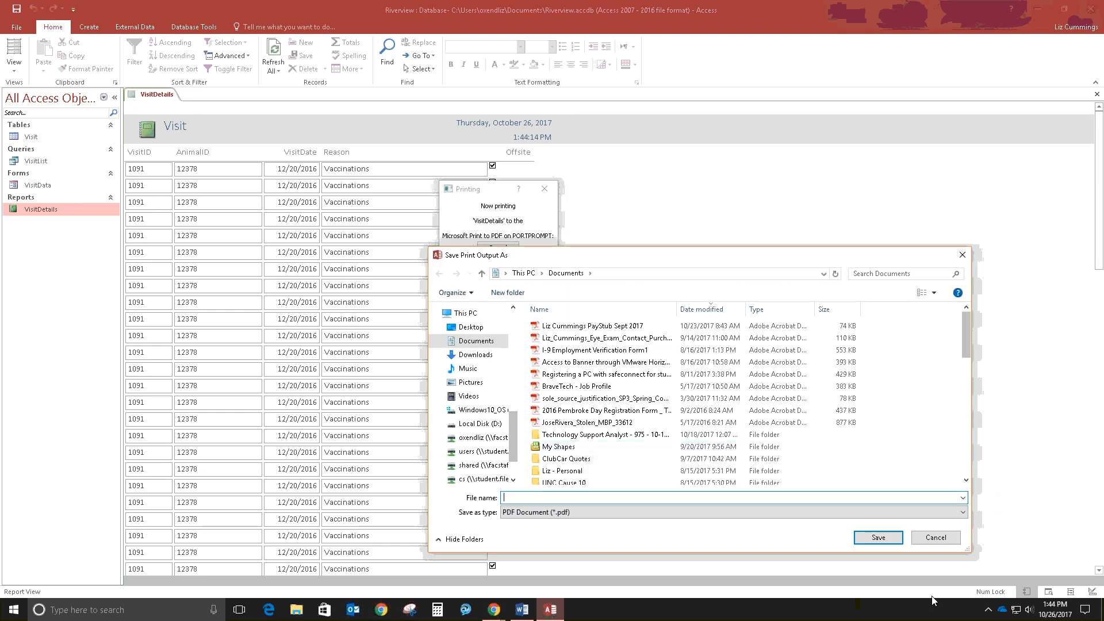
pyautogui.click(934, 538)
pyautogui.click(557, 357)
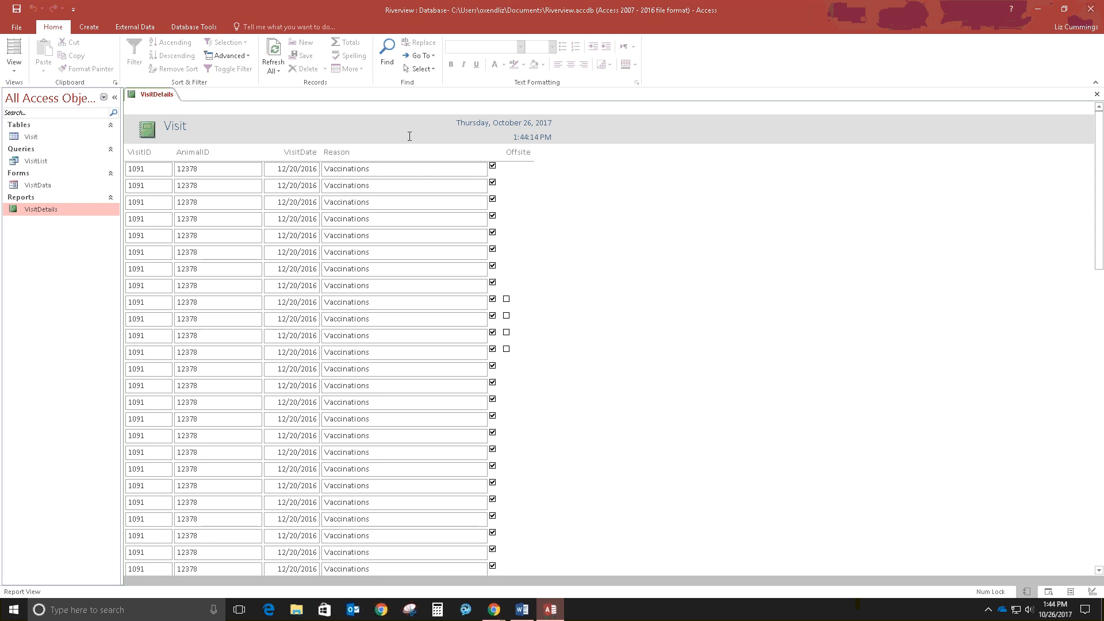
# Step: Examine the VisitDetails report in Print Preview from header to page footer, and close the report
pyautogui.scroll(-5, 379, 264)
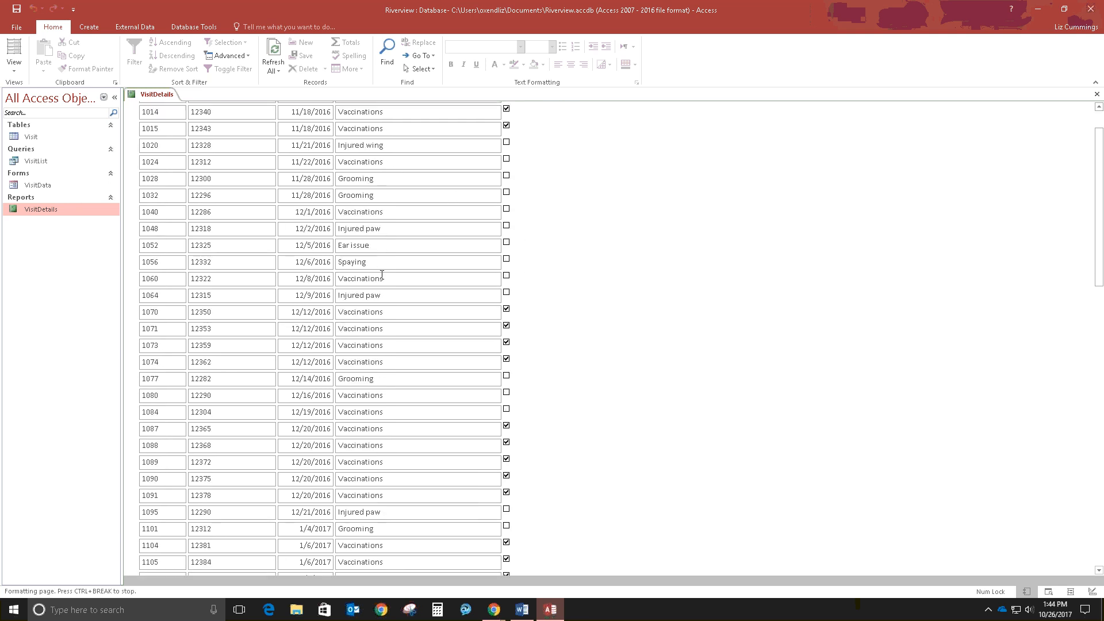
pyautogui.scroll(5, 391, 404)
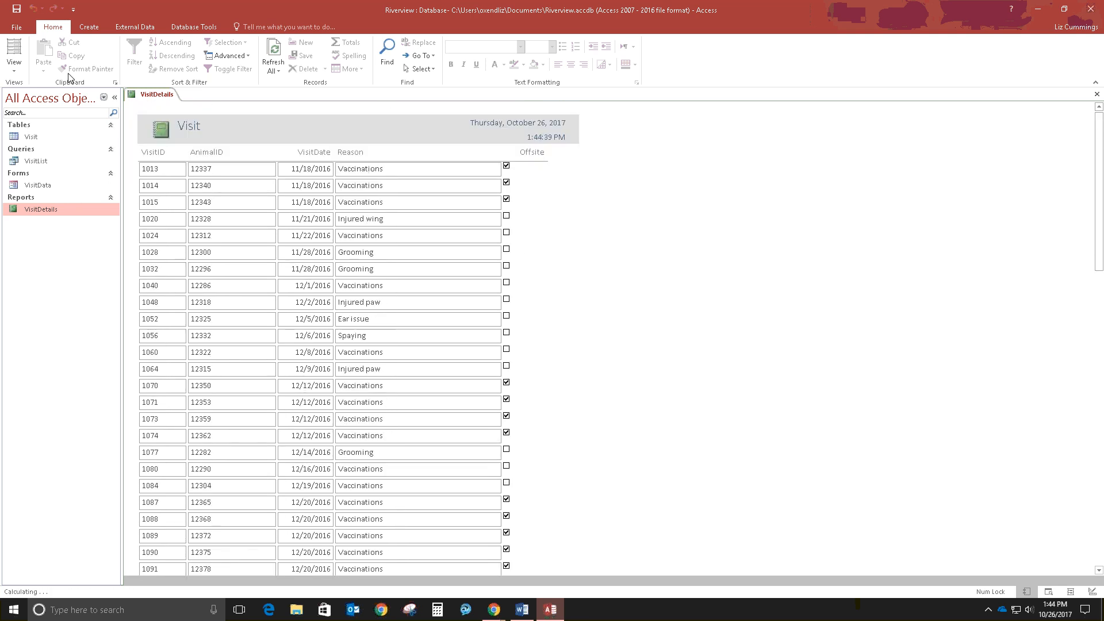
pyautogui.click(13, 71)
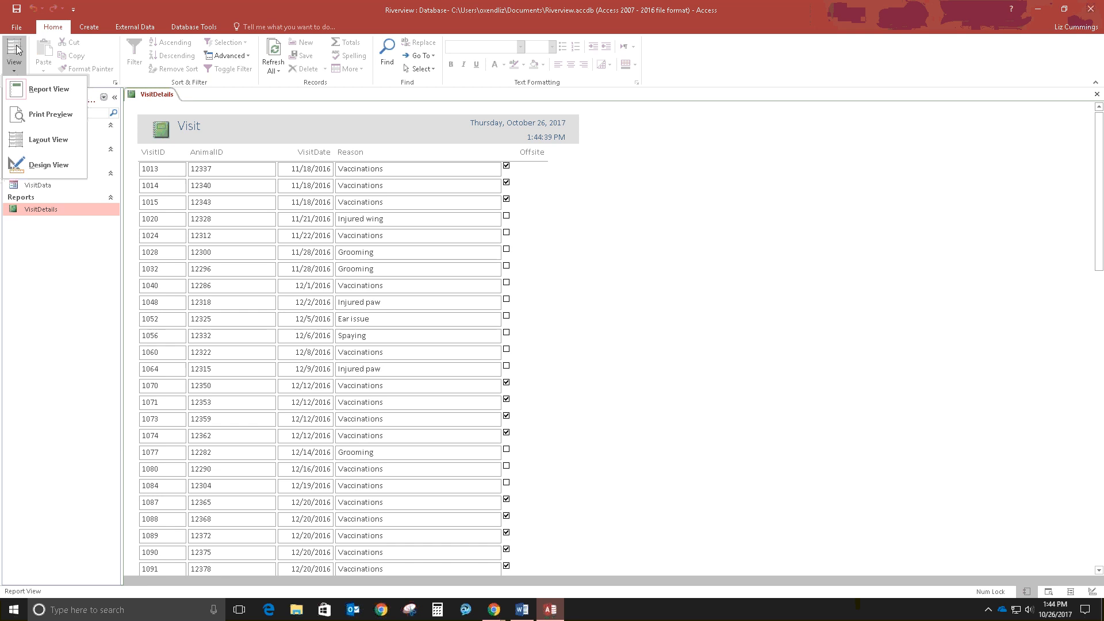
pyautogui.click(36, 114)
pyautogui.scroll(-3, 433, 323)
pyautogui.scroll(-4, 433, 323)
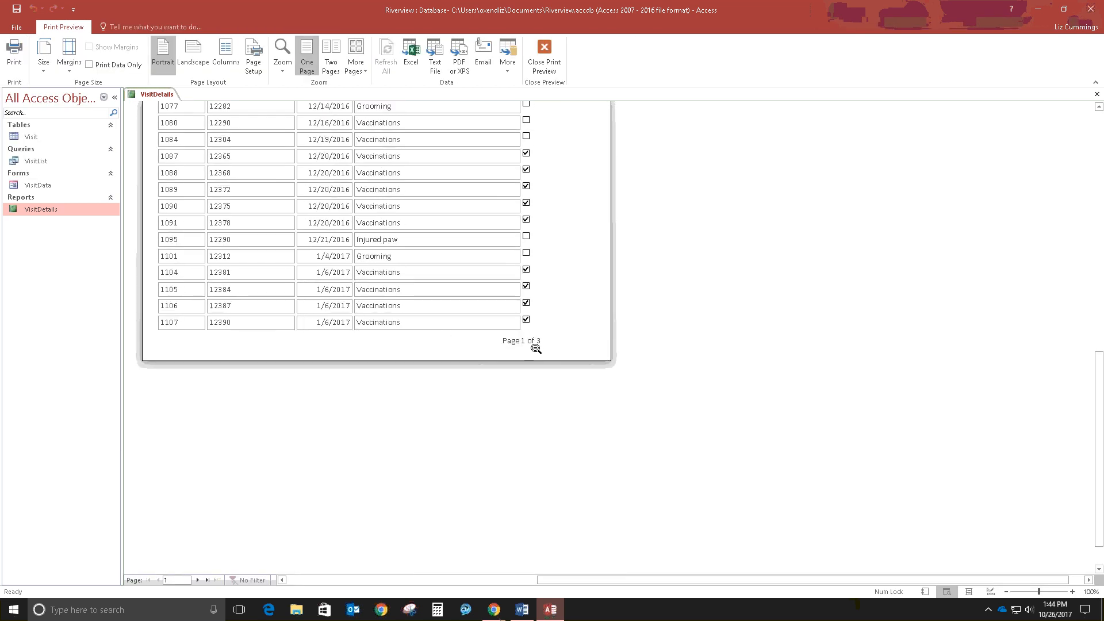
pyautogui.scroll(5, 547, 322)
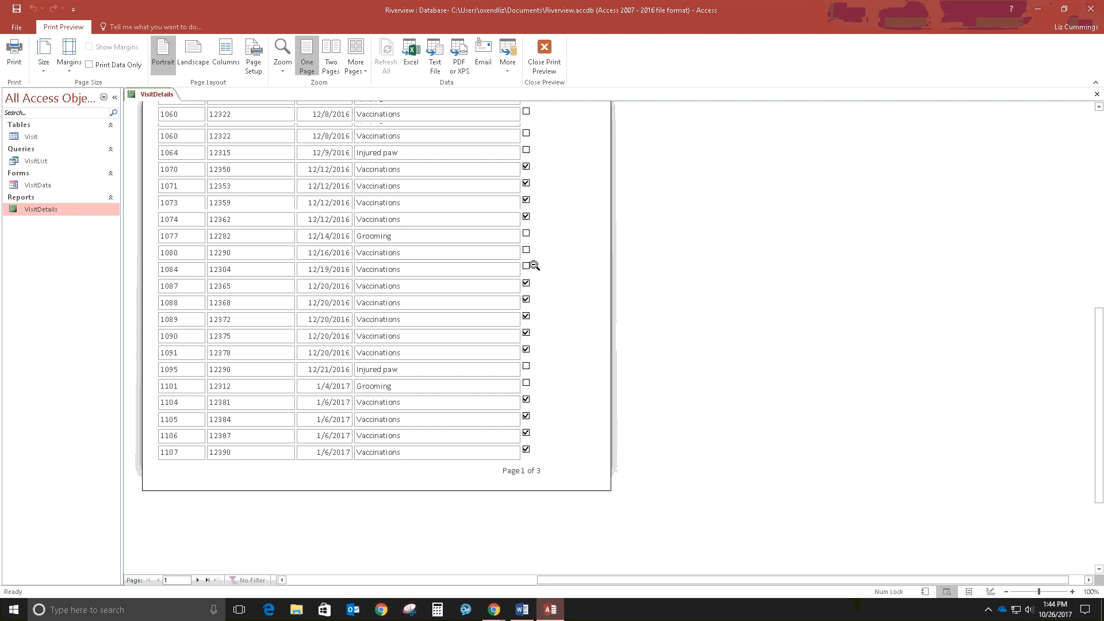
pyautogui.scroll(2, 527, 212)
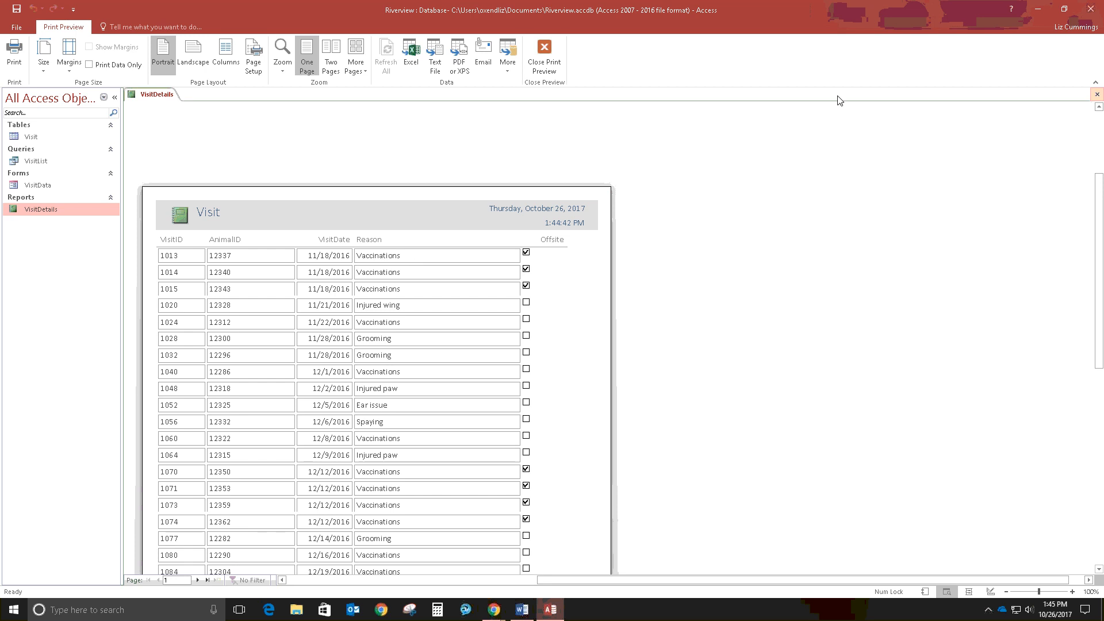
pyautogui.click(1096, 96)
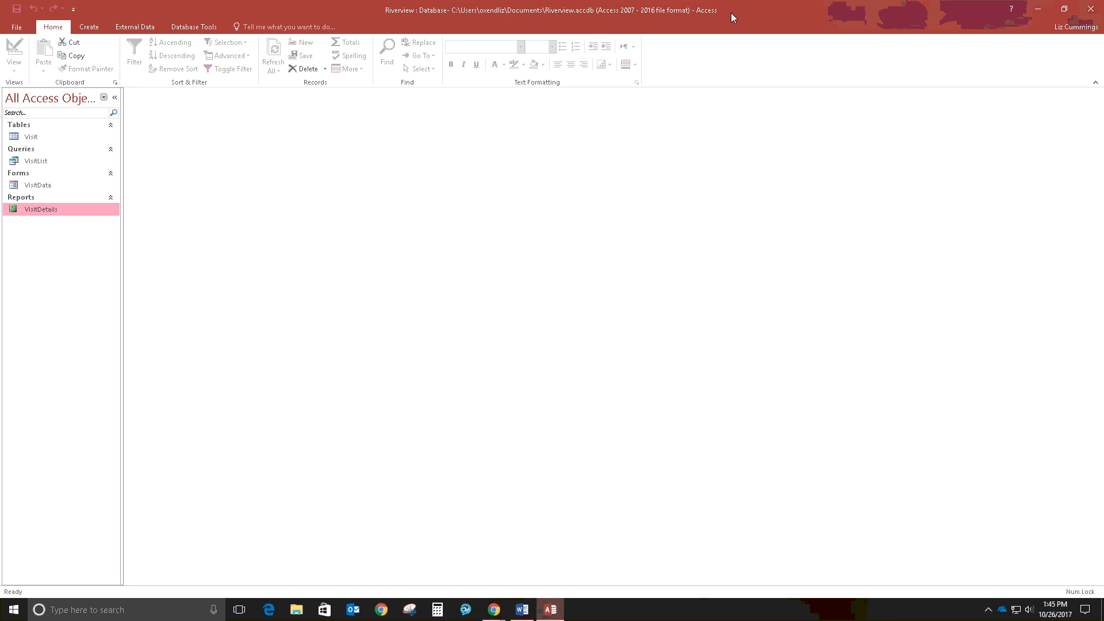
pyautogui.click(1010, 10)
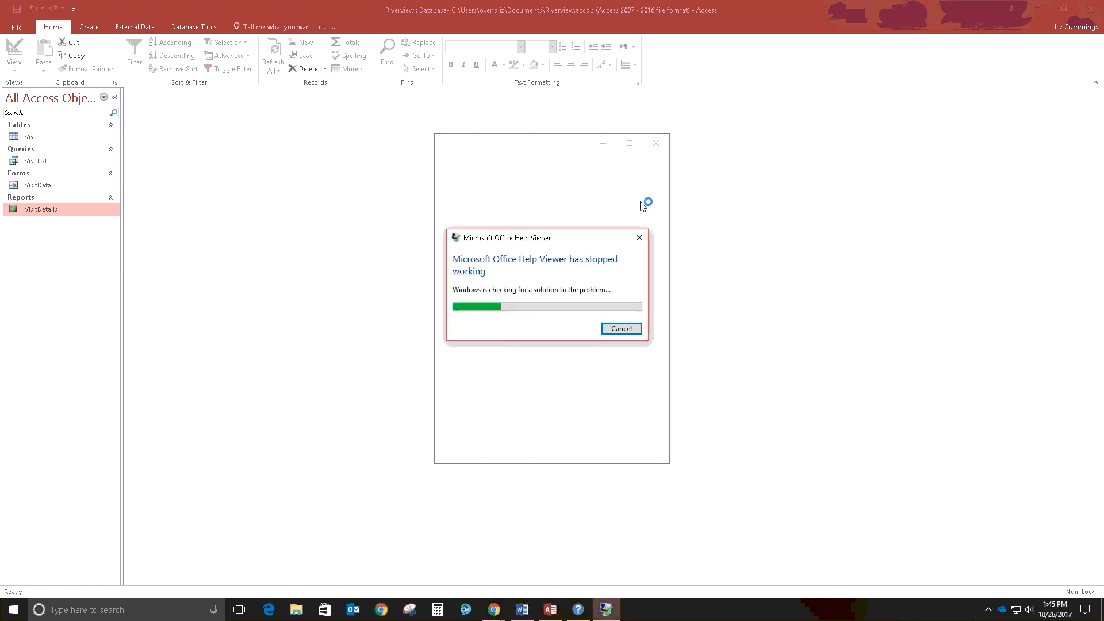
pyautogui.click(624, 329)
pyautogui.click(617, 336)
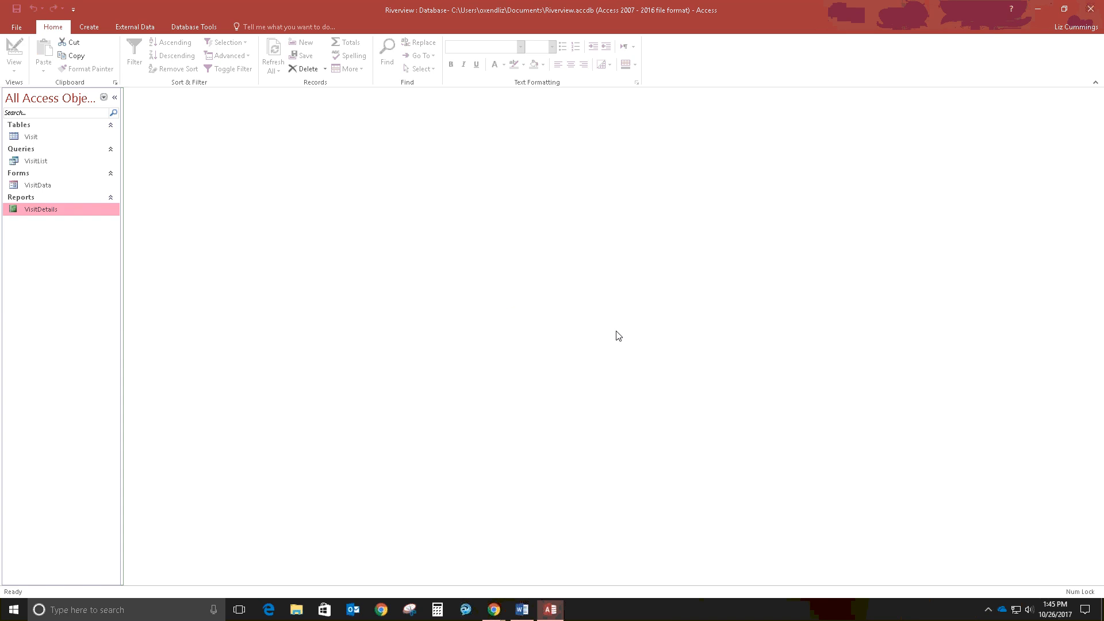
# Step: Search Access Help for "Navigation Pane" and open the article on managing Access database objects in the Navigation Pane
pyautogui.click(1010, 13)
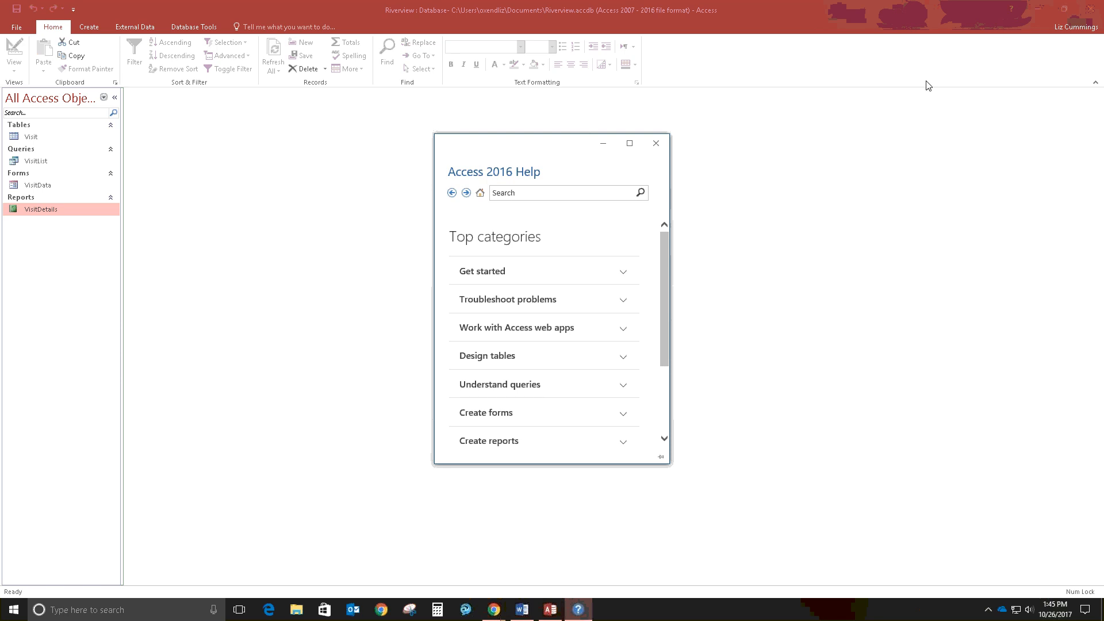
pyautogui.click(514, 194)
pyautogui.write('Navi')
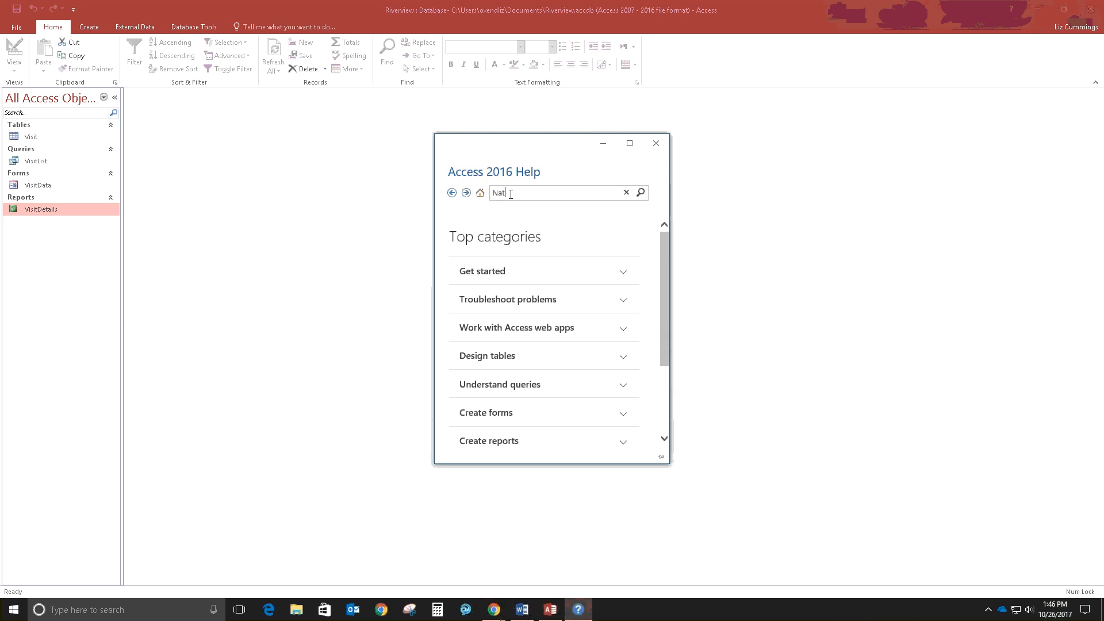
pyautogui.write('gation Pane')
pyautogui.click(641, 193)
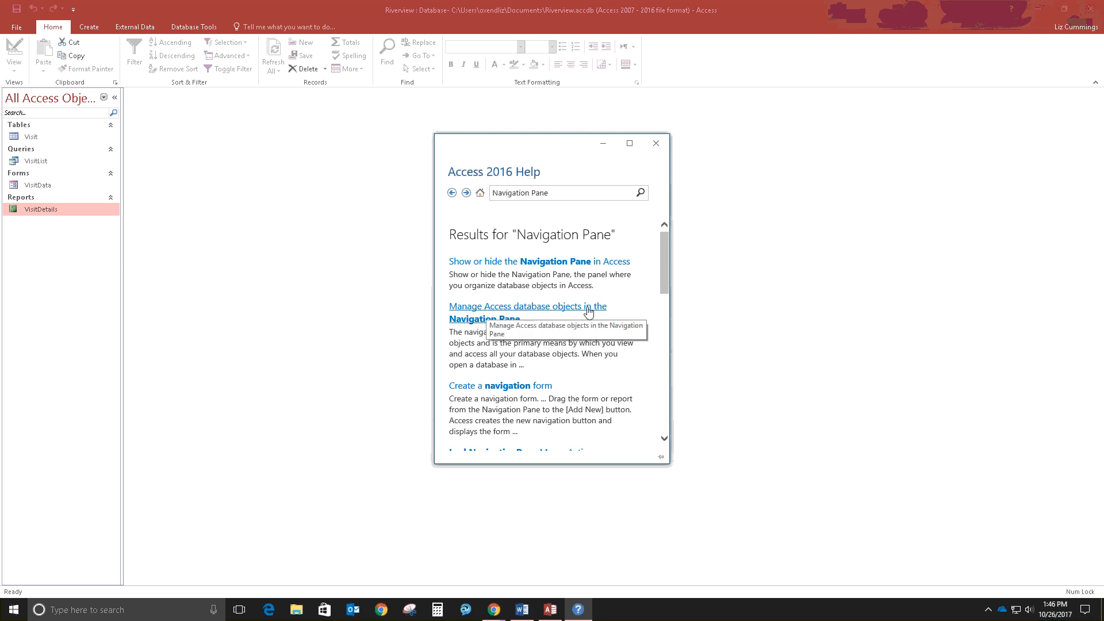
pyautogui.click(561, 310)
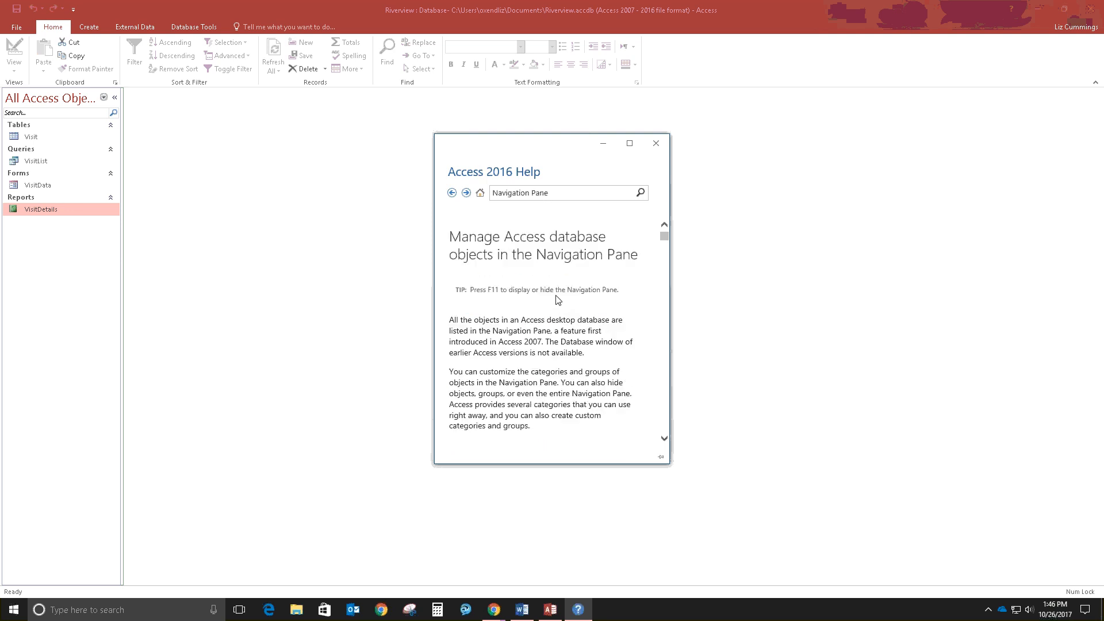
# Step: Read the Navigation Pane help article down to its list of topics, and close the help window
pyautogui.scroll(-5, 556, 299)
pyautogui.scroll(-4, 556, 295)
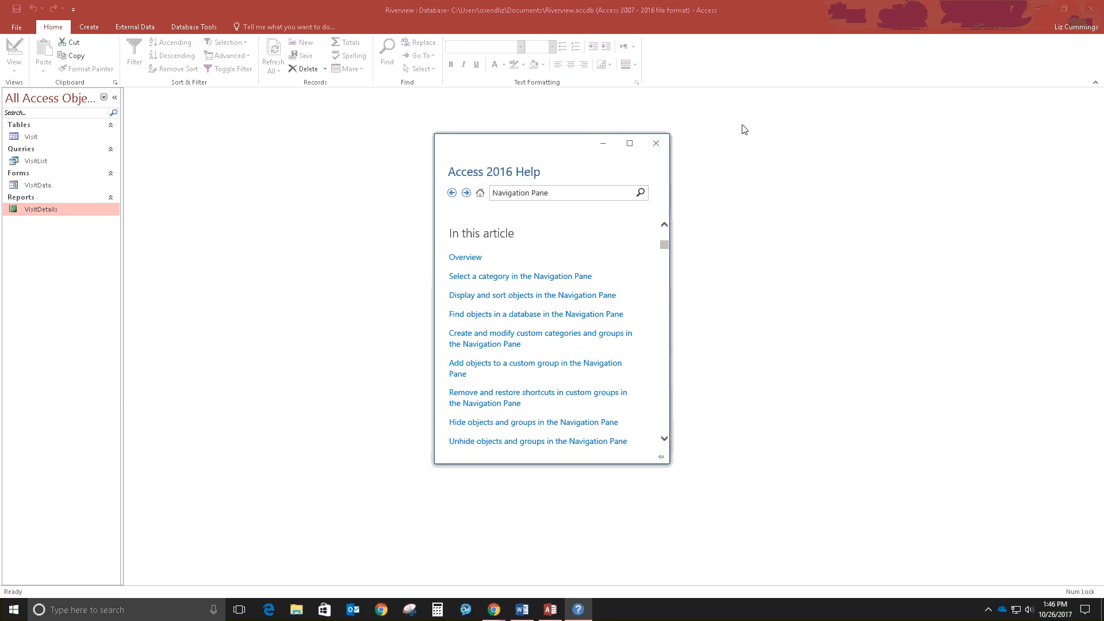
pyautogui.click(656, 143)
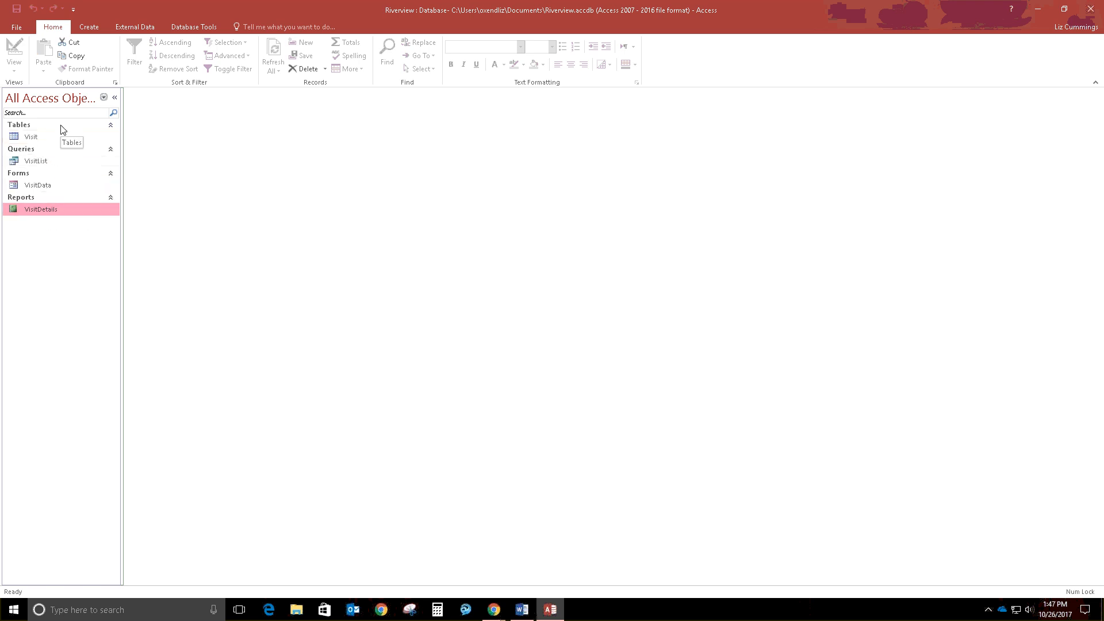
# Step: Compact and repair the Riverview database
pyautogui.click(17, 28)
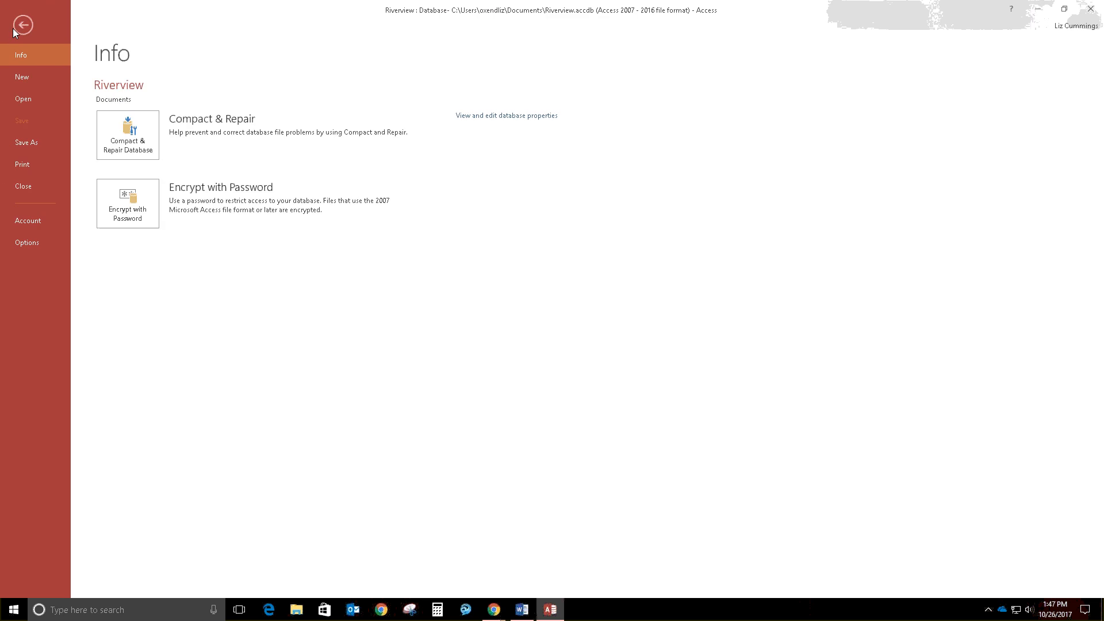
pyautogui.click(132, 132)
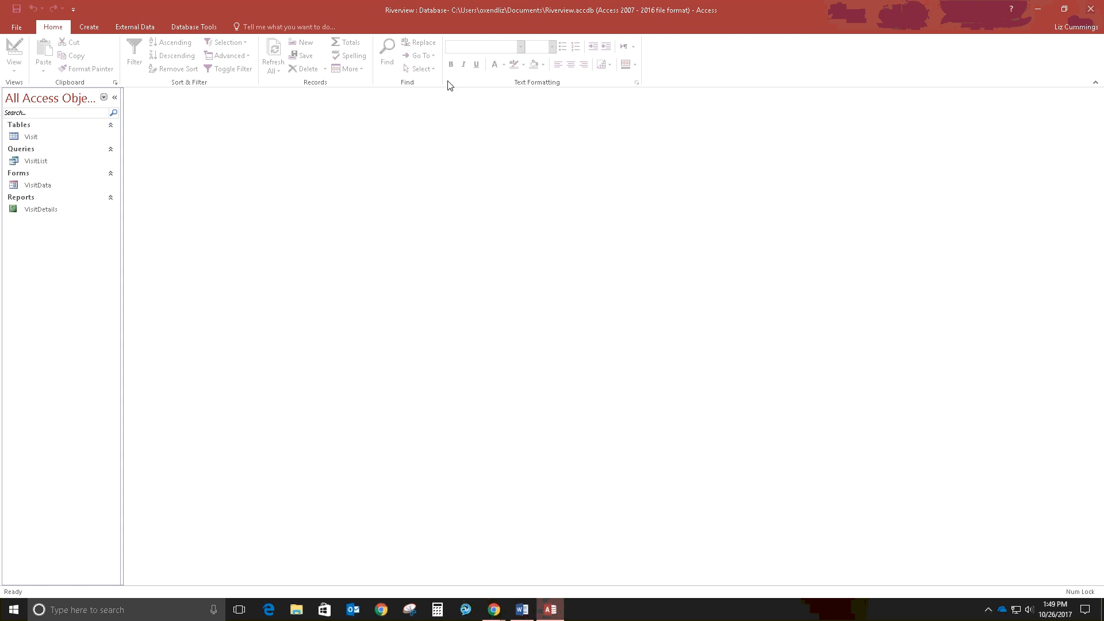
# Step: Back up the Riverview database to the Documents folder as Riverview_2017-10-26, in Microsoft Access Database format
pyautogui.click(18, 29)
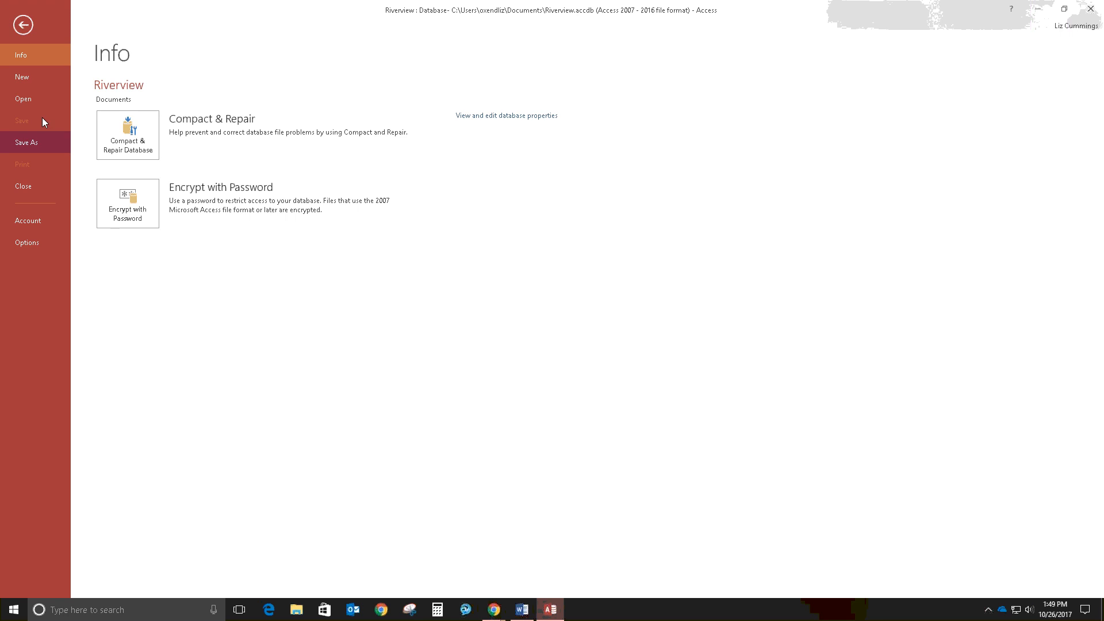
pyautogui.click(33, 141)
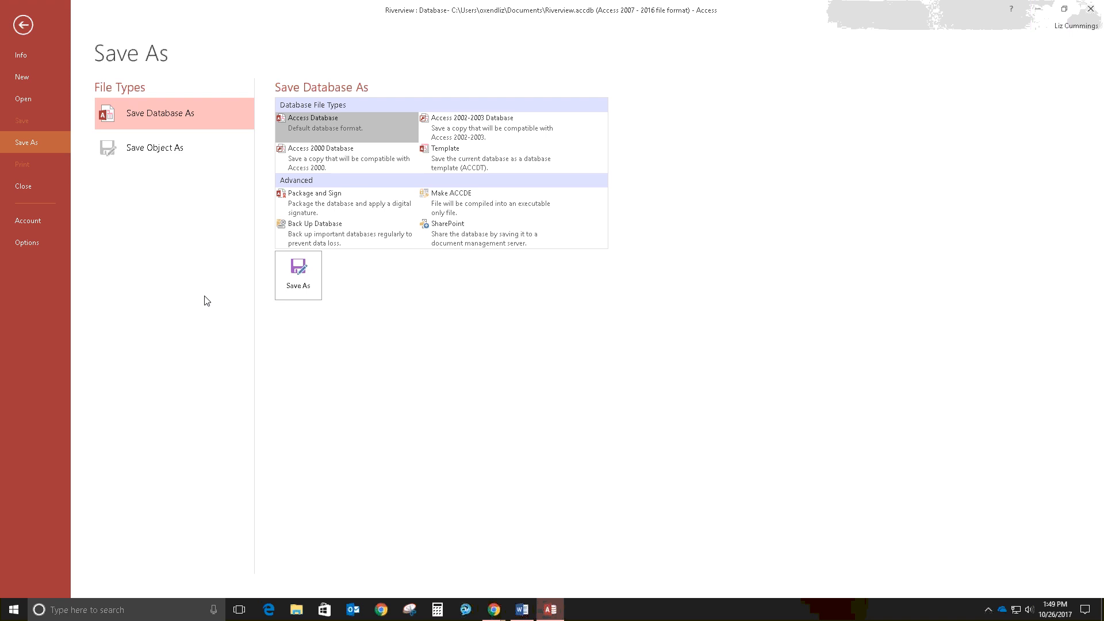
pyautogui.click(333, 234)
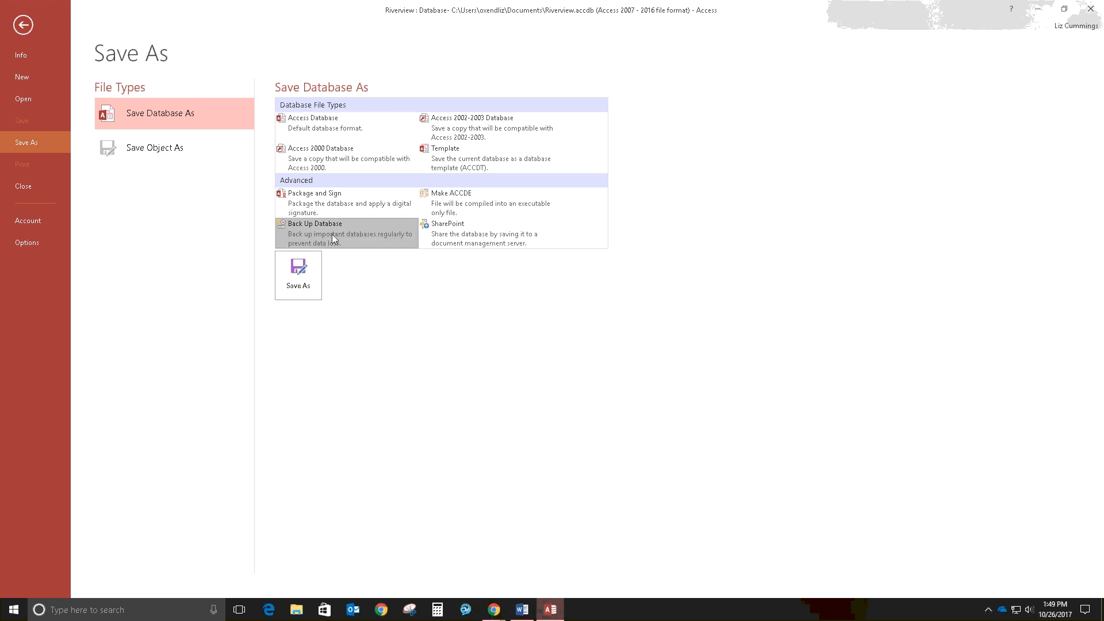
pyautogui.click(296, 284)
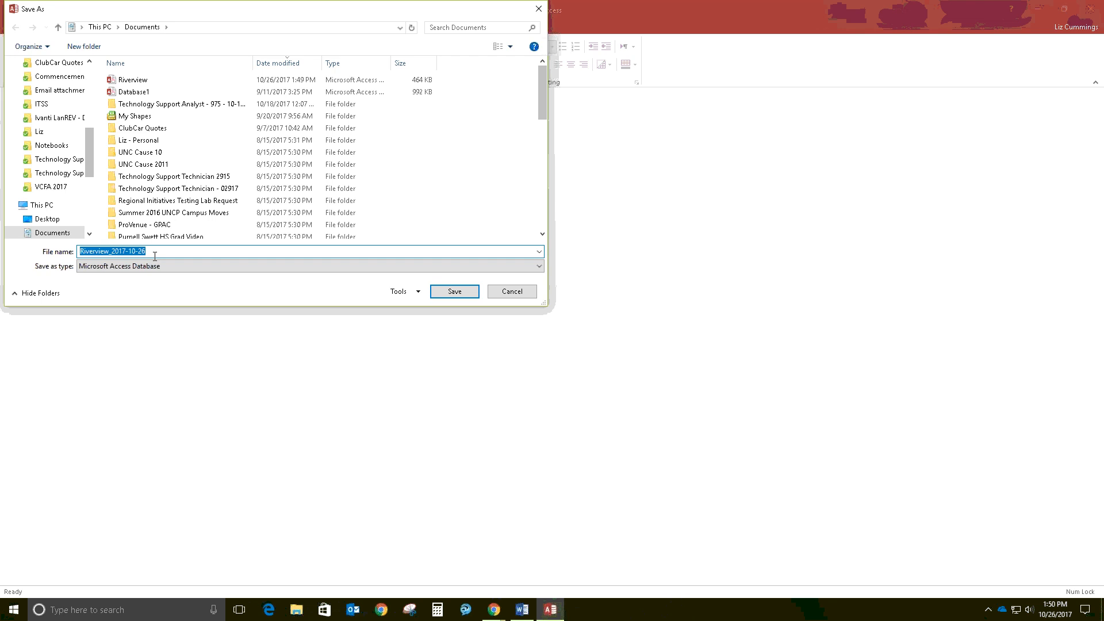
pyautogui.click(455, 293)
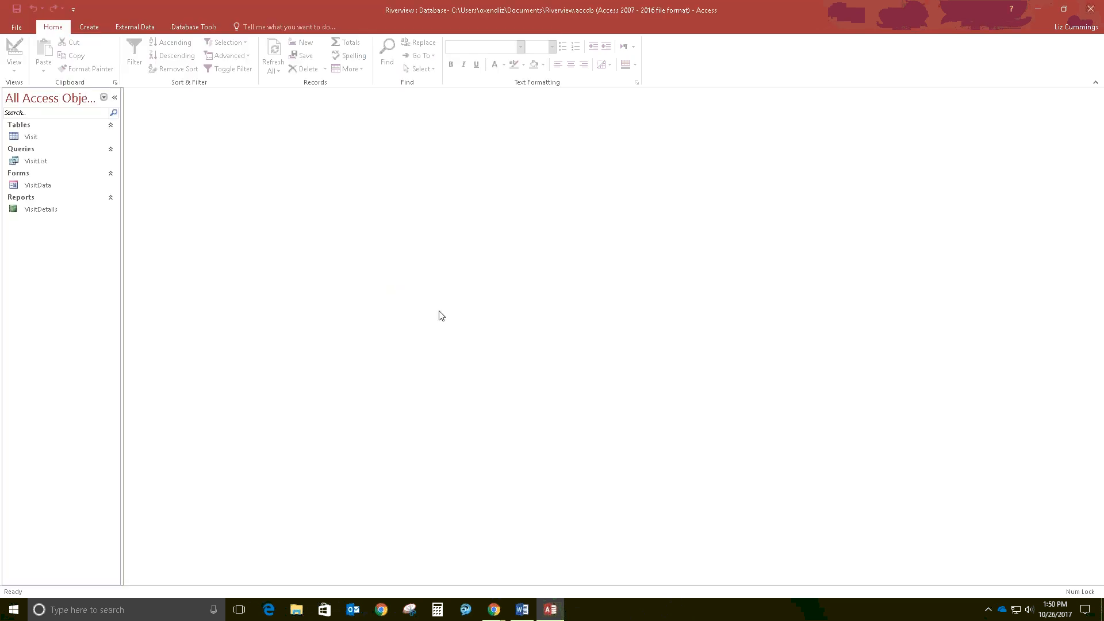